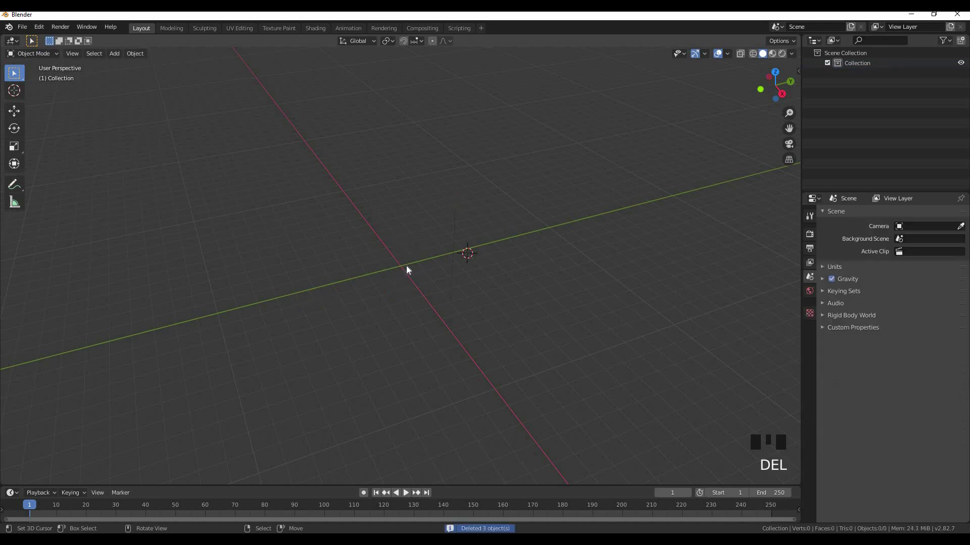
Add a cylinder mesh to the empty scene
{"action": "left_click", "coordinate": [392, 256]}
{"action": "middle_click_drag", "start_coordinate": [391, 255], "coordinate": [412, 270]}
{"action": "key", "text": "shift+a"}
{"action": "mouse_move", "coordinate": [412, 272]}
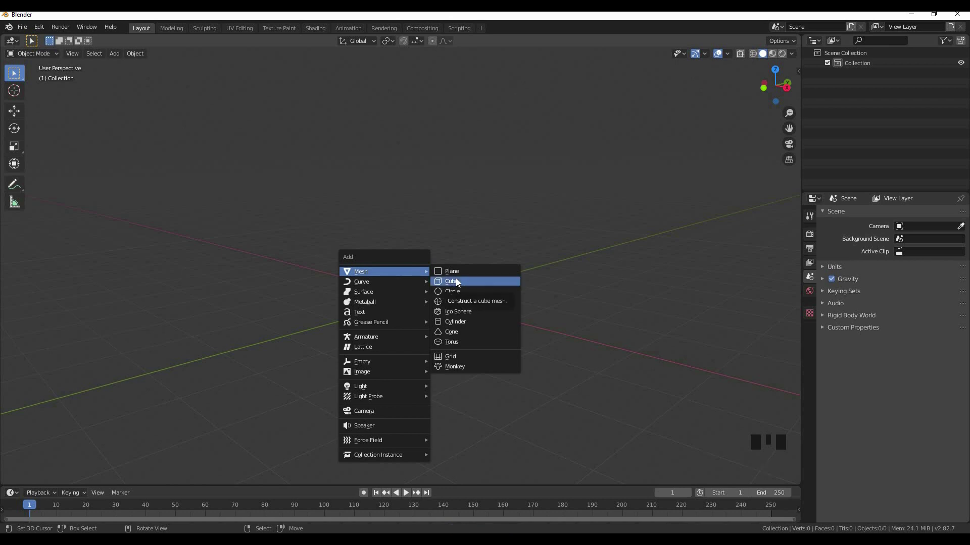
{"action": "left_click", "coordinate": [456, 321]}
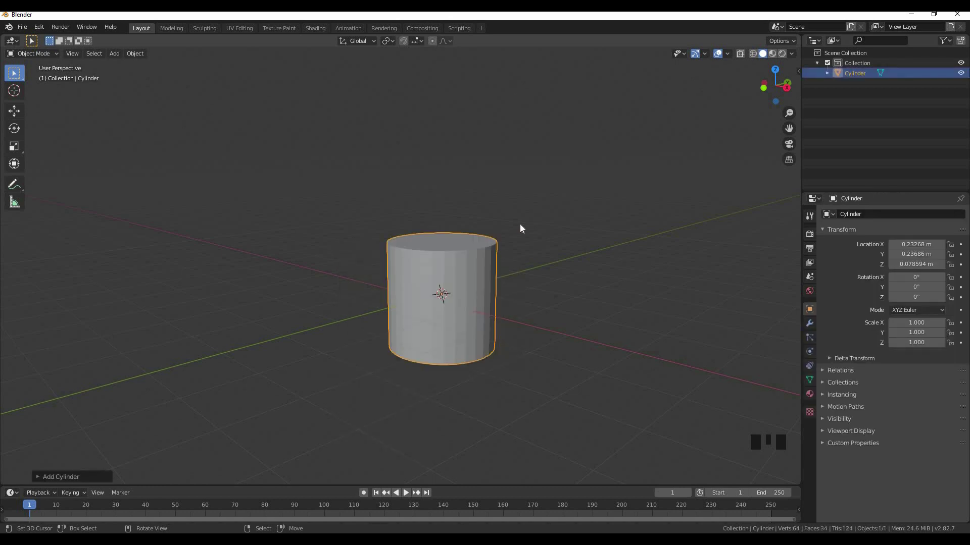
Scale the cylinder down to about 0.185 overall and stretch it along Z to about 1.586, forming a slim pole
{"action": "key", "text": "s"}
{"action": "left_click", "coordinate": [440, 266]}
{"action": "middle_click_drag", "start_coordinate": [451, 273], "coordinate": [487, 286]}
{"action": "key", "text": "s"}
{"action": "key", "text": "z"}
{"action": "left_click", "coordinate": [447, 482]}
Centre the cylinder on the world origin in top view, at about X 0.003 m and Y 0.013 m
{"action": "key", "text": "KP_7"}
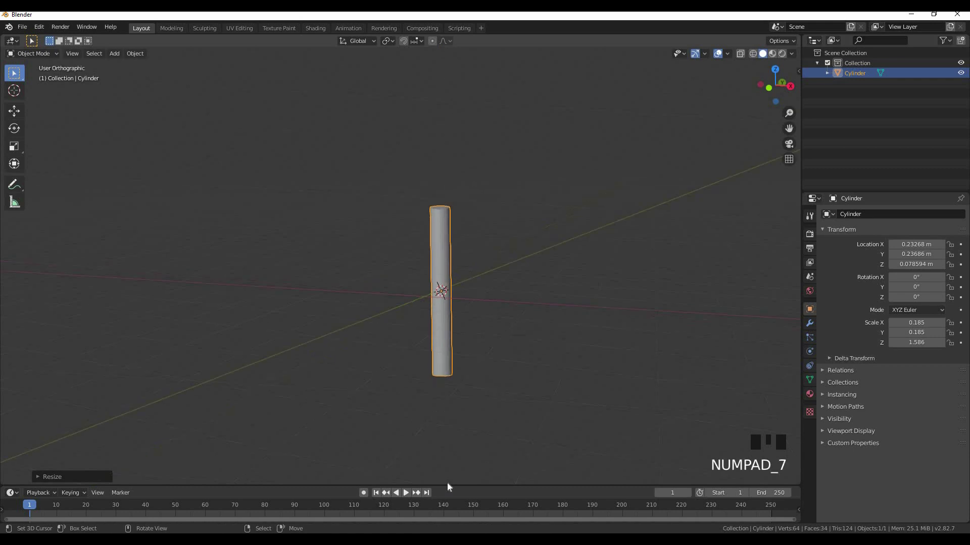
{"action": "scroll", "coordinate": [438, 205], "scroll_direction": "up", "scroll_amount": 4}
{"action": "middle_click_drag", "start_coordinate": [438, 226], "coordinate": [394, 227], "text": "shift"}
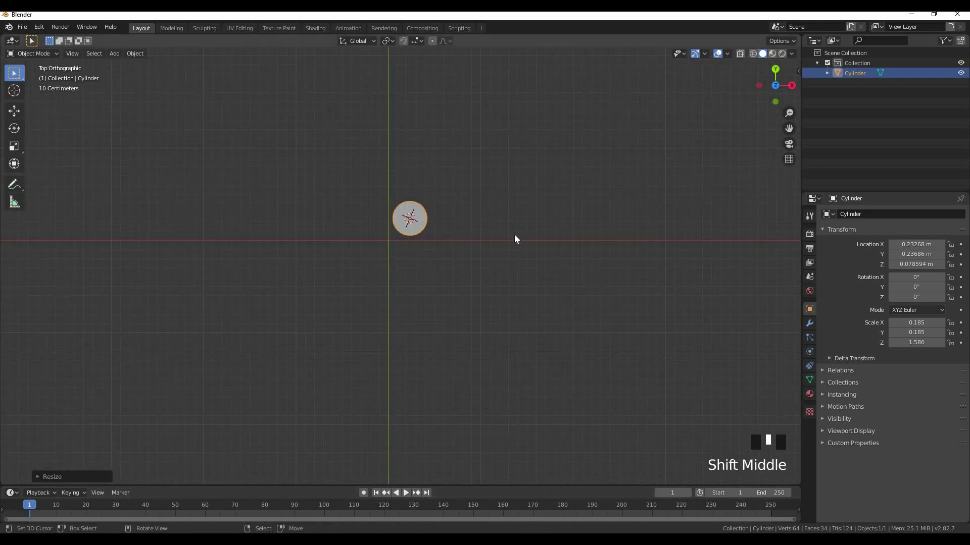
{"action": "key", "text": "g"}
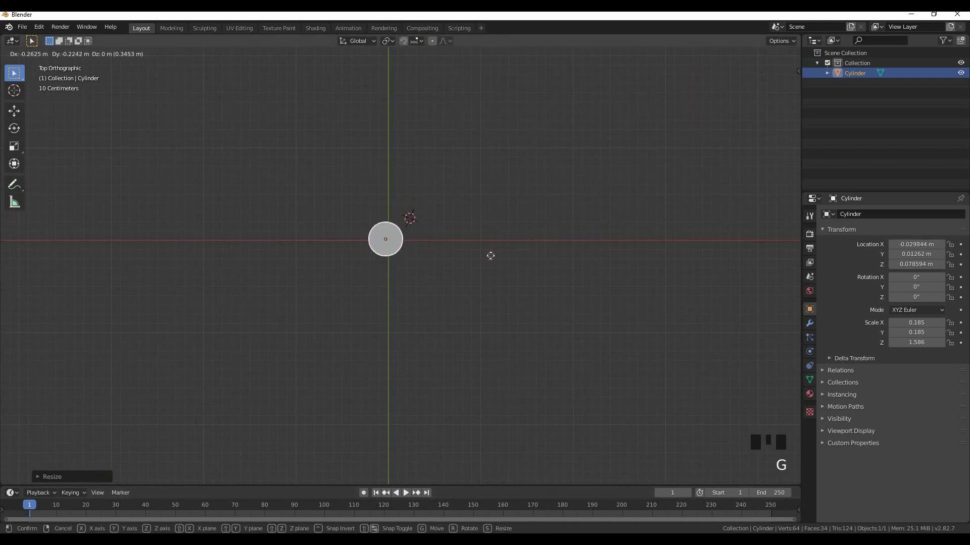
{"action": "left_click", "coordinate": [493, 256]}
Thin the pole to a scale of about 0.044 and lengthen it along Z to a scale of about 2.788
{"action": "key", "text": "KP_1"}
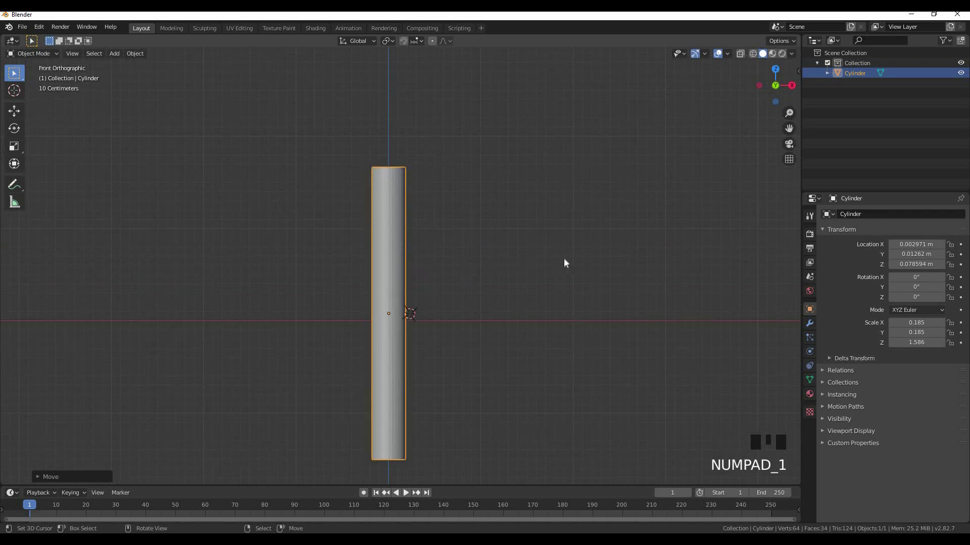
{"action": "key", "text": "s"}
{"action": "left_click", "coordinate": [404, 305]}
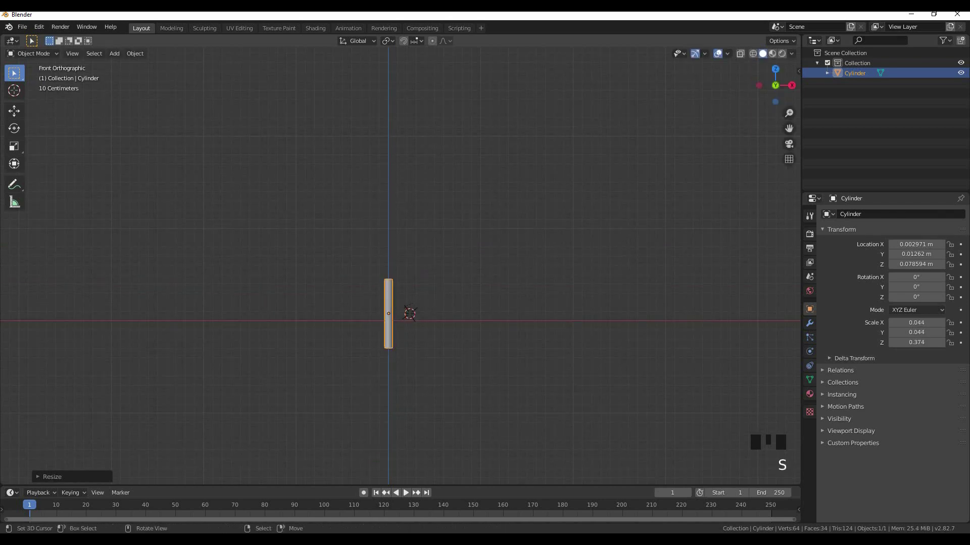
{"action": "key", "text": "s"}
{"action": "middle_click", "coordinate": [383, 282]}
{"action": "left_click", "coordinate": [372, 124]}
{"action": "scroll", "coordinate": [492, 224], "scroll_direction": "down", "scroll_amount": 4}
Raise the pole in front view so its base rests at ground level on the vertical axis
{"action": "key", "text": "KP_1"}
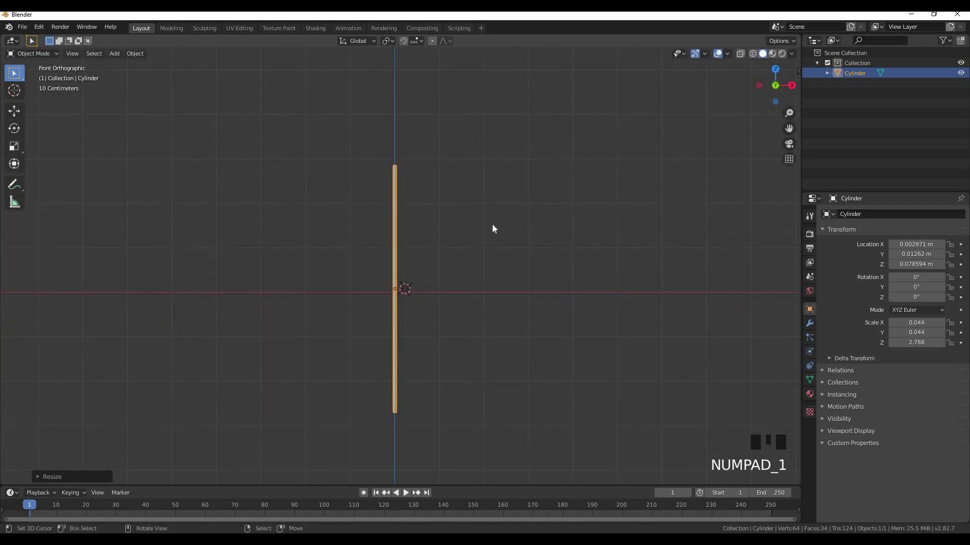
{"action": "key", "text": "g"}
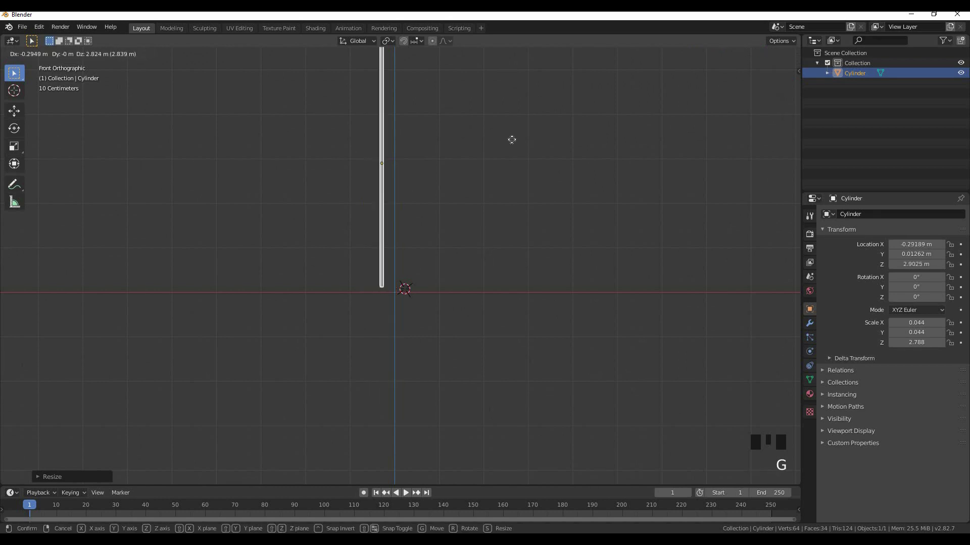
{"action": "left_click", "coordinate": [511, 147]}
{"action": "middle_click_drag", "start_coordinate": [442, 155], "coordinate": [415, 297], "text": "shift"}
Add a plane mesh at the foot of the pole for the flag
{"action": "key", "text": "KP_1"}
{"action": "key", "text": "shift+a"}
{"action": "mouse_move", "coordinate": [410, 249]}
{"action": "left_click", "coordinate": [451, 245]}
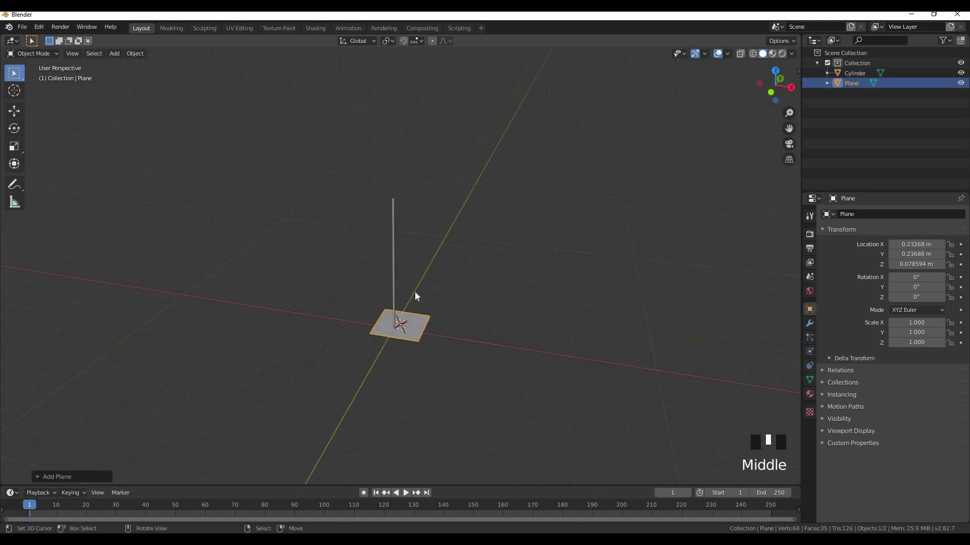
Narrow the plane along Y to a scale of about 0.528, making it a flag-shaped rectangle
{"action": "key", "text": "KP_7"}
{"action": "scroll", "coordinate": [425, 243], "scroll_direction": "up", "scroll_amount": 3}
{"action": "middle_click_drag", "start_coordinate": [426, 244], "coordinate": [429, 267], "text": "shift"}
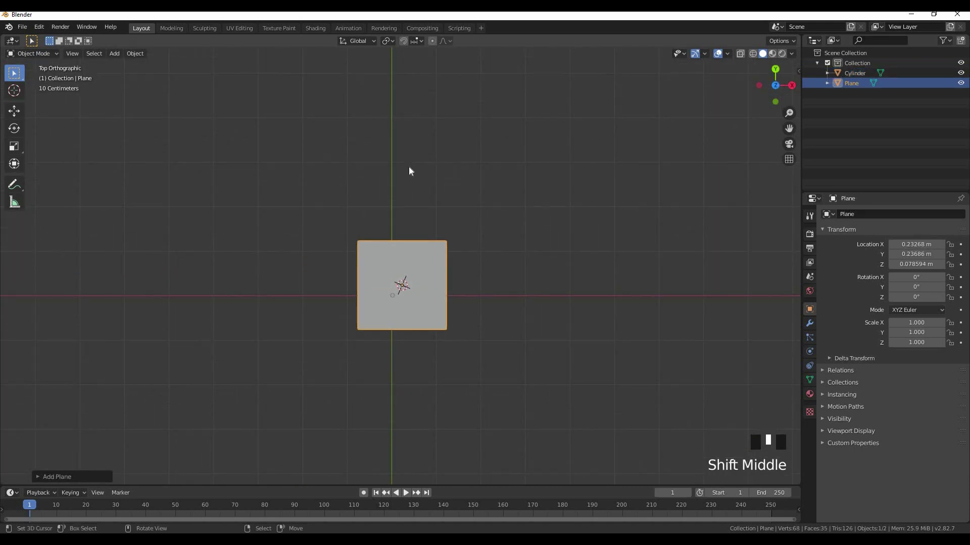
{"action": "key", "text": "s"}
{"action": "key", "text": "y"}
{"action": "left_click", "coordinate": [404, 220]}
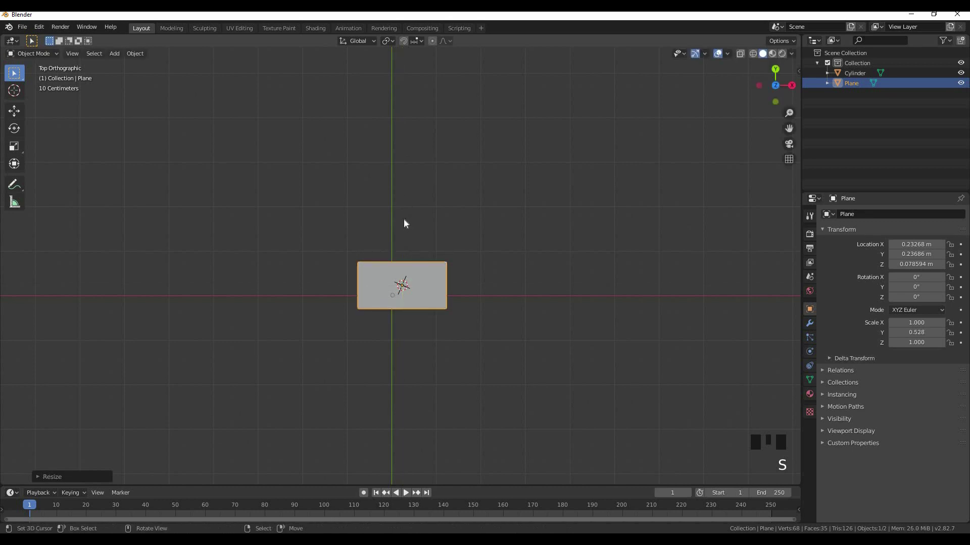
{"action": "key", "text": "KP_1"}
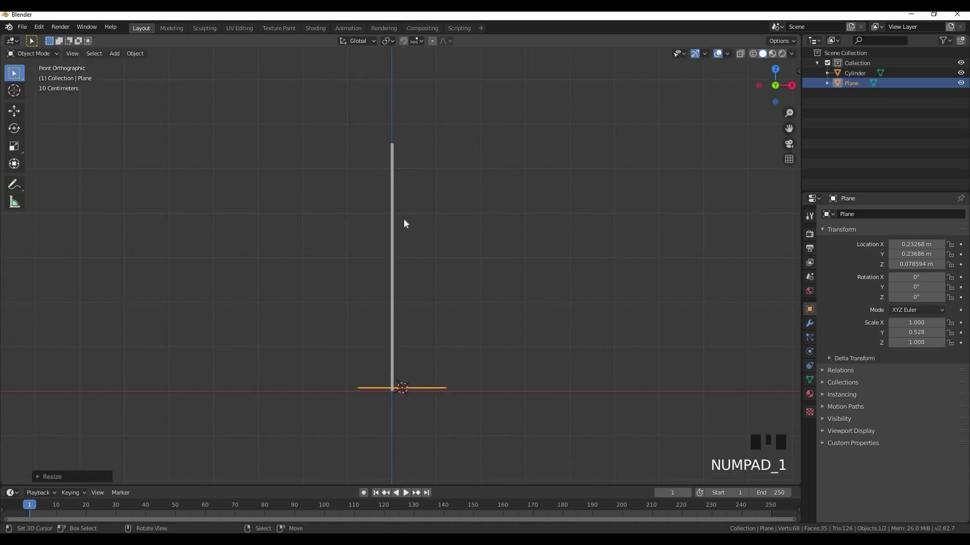
{"action": "key", "text": "KP_7"}
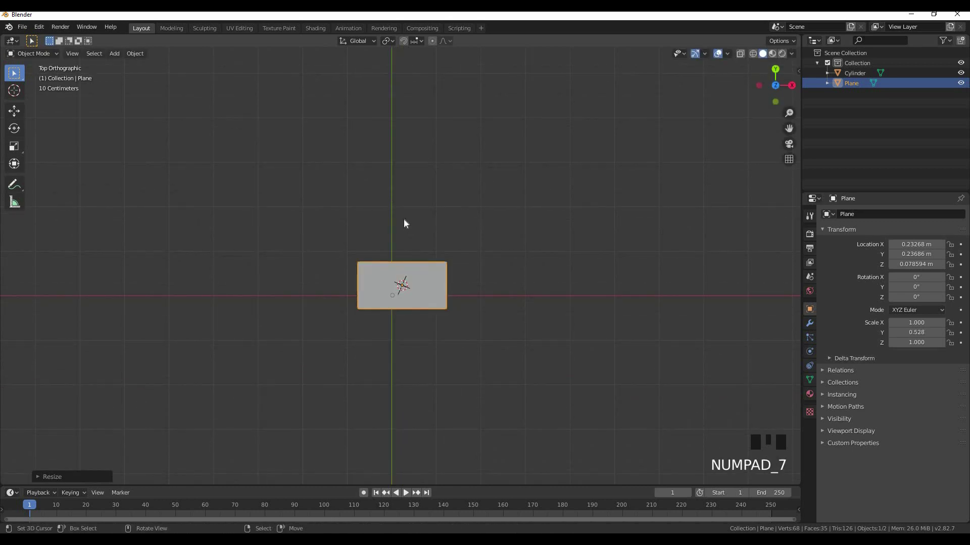
{"action": "key", "text": "KP_1"}
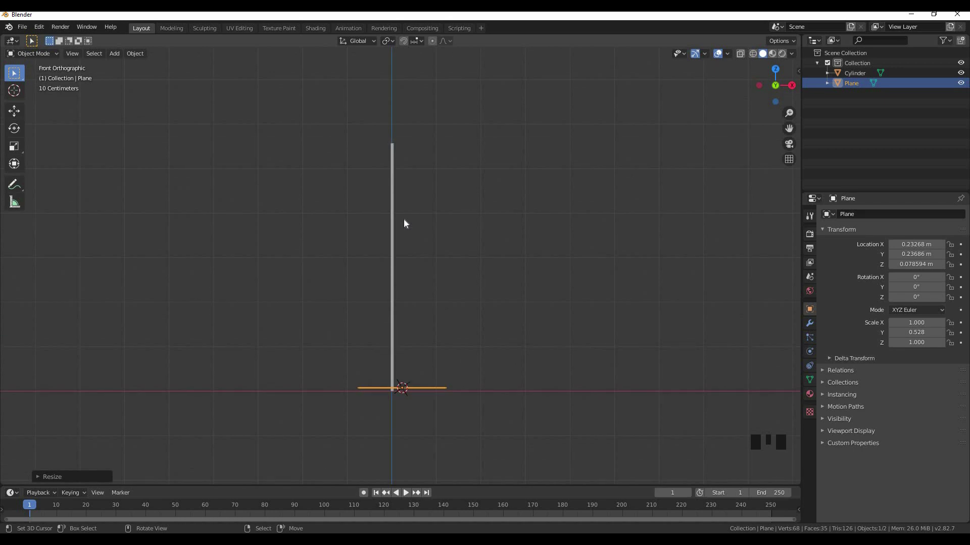
{"action": "key", "text": "r"}
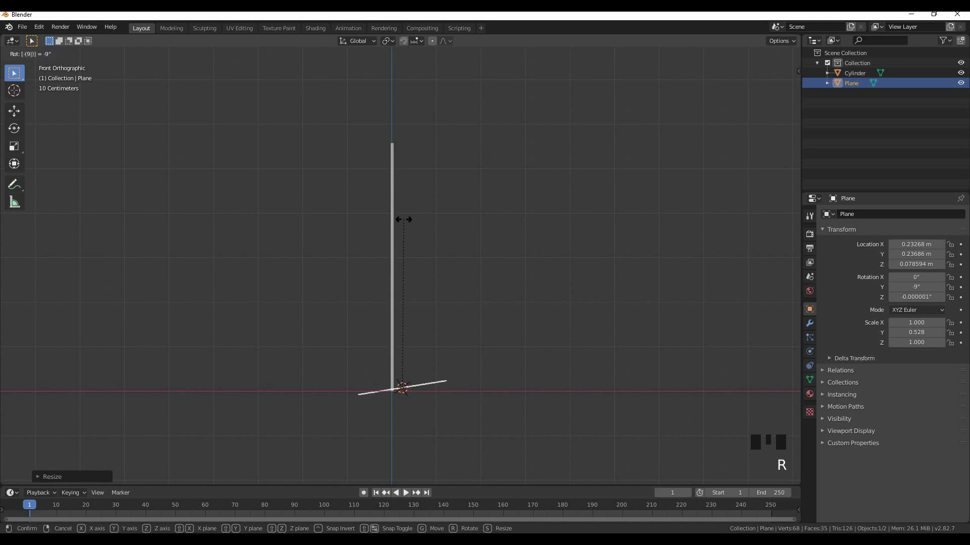
{"action": "key", "text": "Escape"}
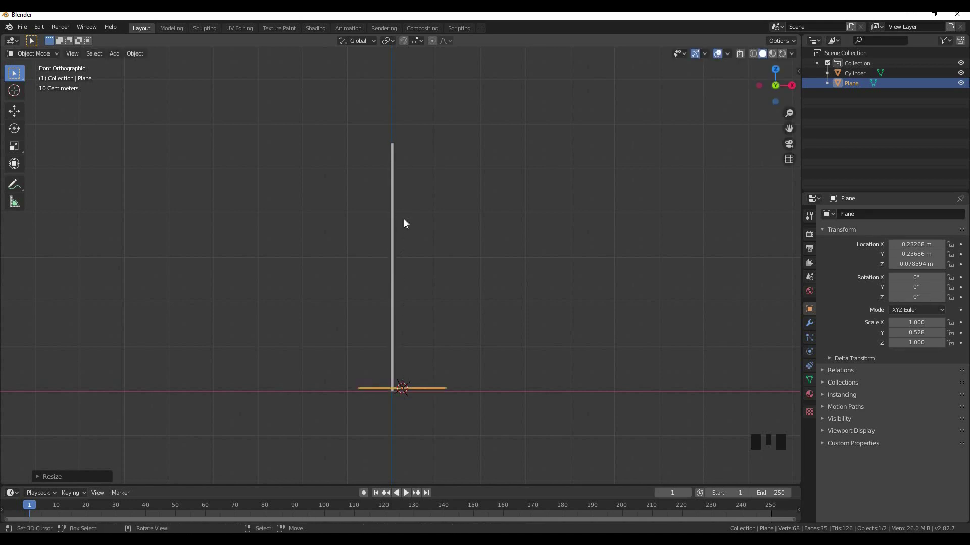
{"action": "key", "text": "r"}
{"action": "type", "text": "z"}
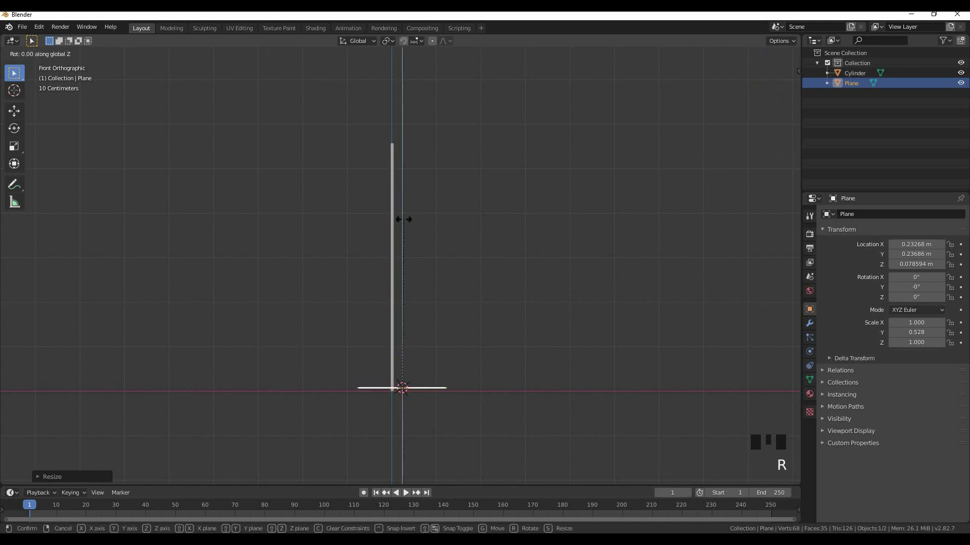
{"action": "type", "text": "9"}
{"action": "right_click", "coordinate": [403, 219]}
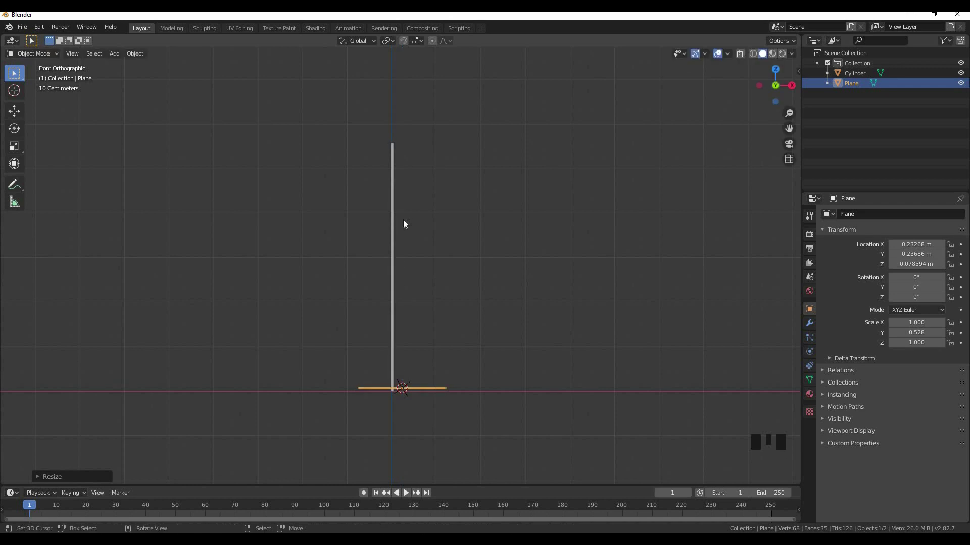
Stand the plane upright facing the front view by rotating it 90° about global Y and 90° about the vertical axis
{"action": "key", "text": "r"}
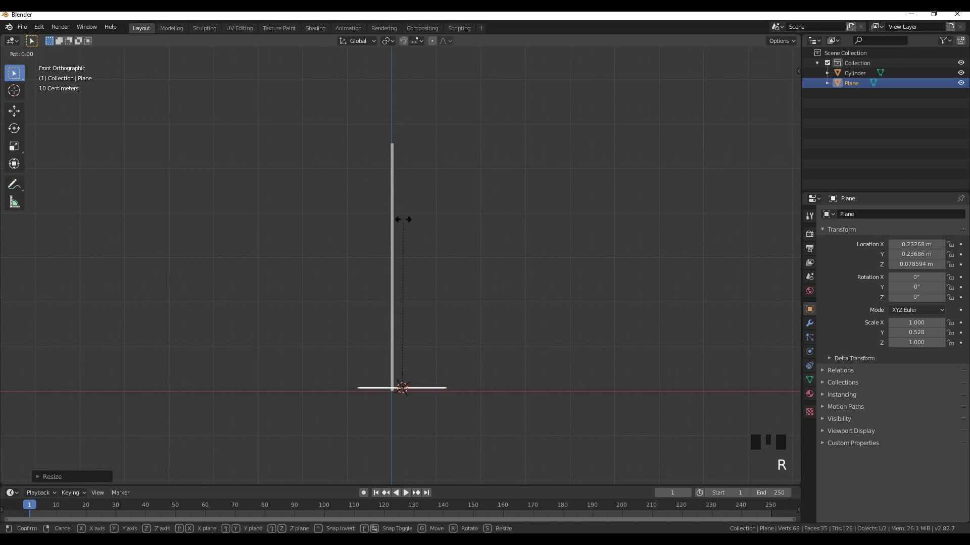
{"action": "key", "text": "z"}
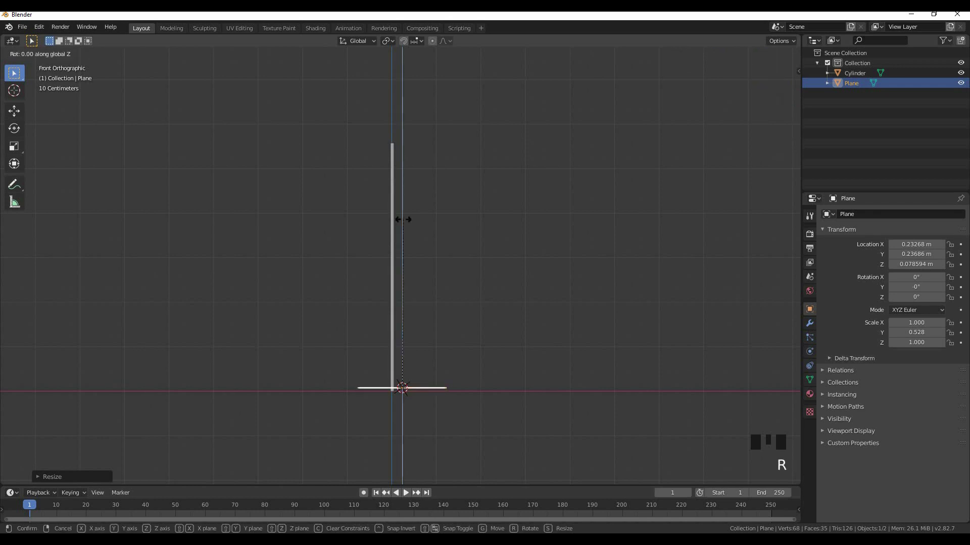
{"action": "key", "text": "y"}
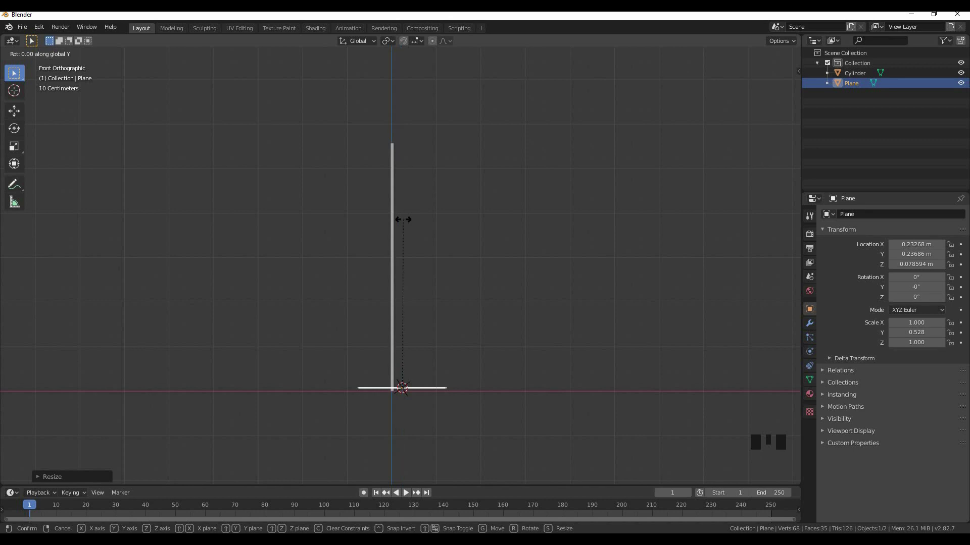
{"action": "type", "text": "90"}
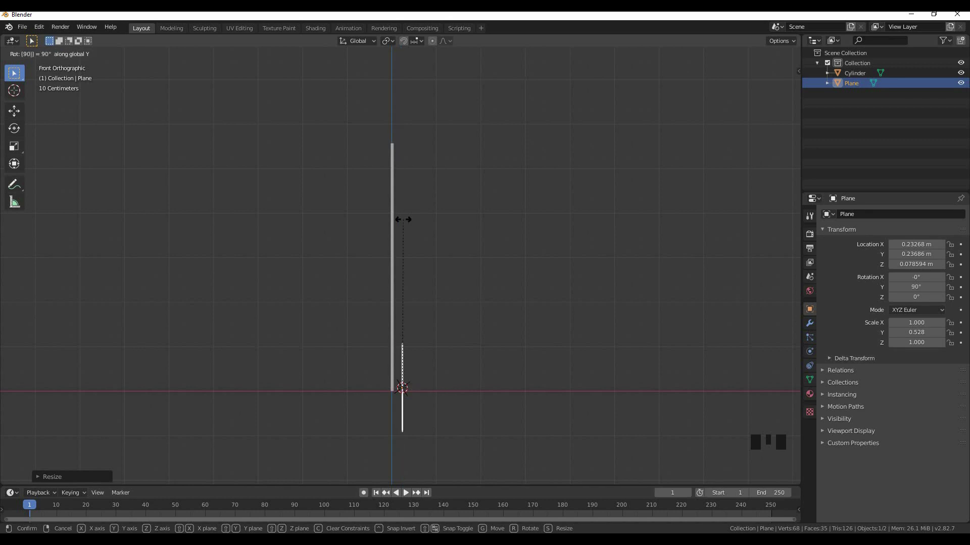
{"action": "left_click", "coordinate": [403, 219]}
{"action": "key", "text": "KP_7"}
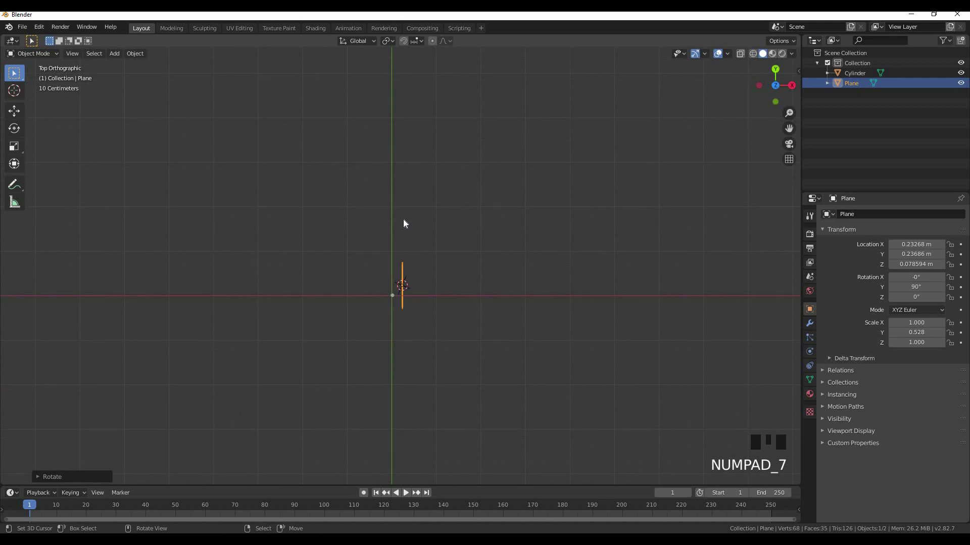
{"action": "type", "text": "r90"}
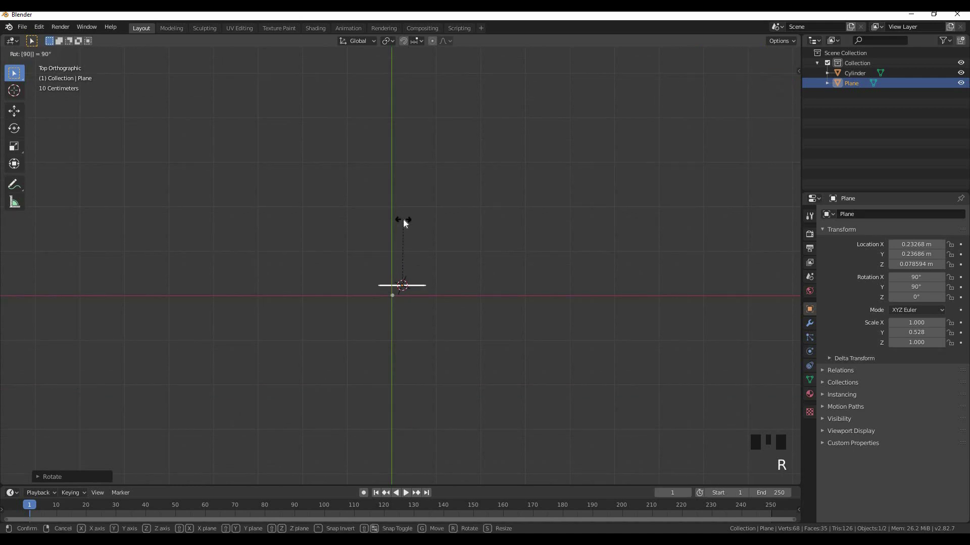
{"action": "left_click", "coordinate": [403, 220]}
Move the plane beside the pole's upper part, about X -1.64 m and Z 4.55 m, and rotate it 90° in front view
{"action": "key", "text": "KP_1"}
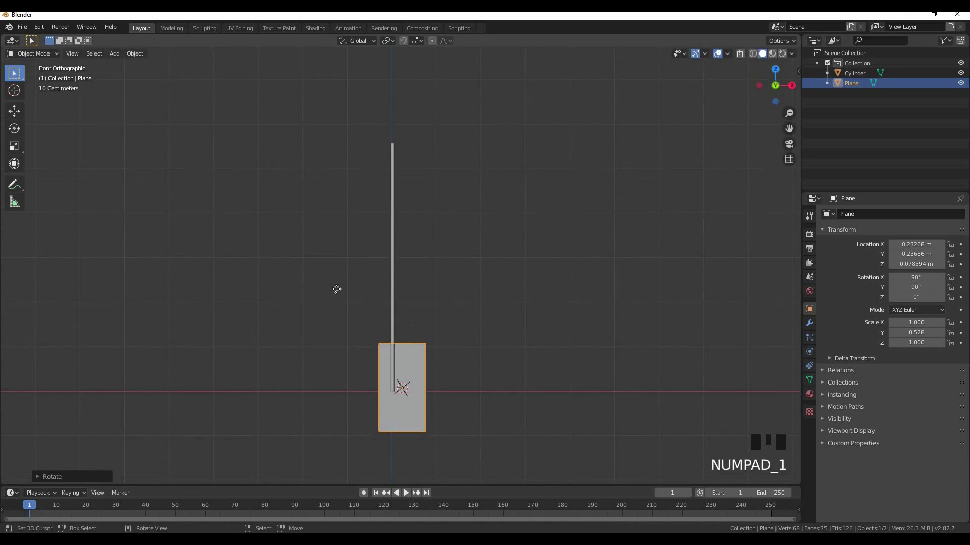
{"action": "key", "text": "g"}
{"action": "left_click", "coordinate": [382, 155]}
{"action": "middle_click_drag", "start_coordinate": [383, 155], "coordinate": [432, 317], "text": "shift"}
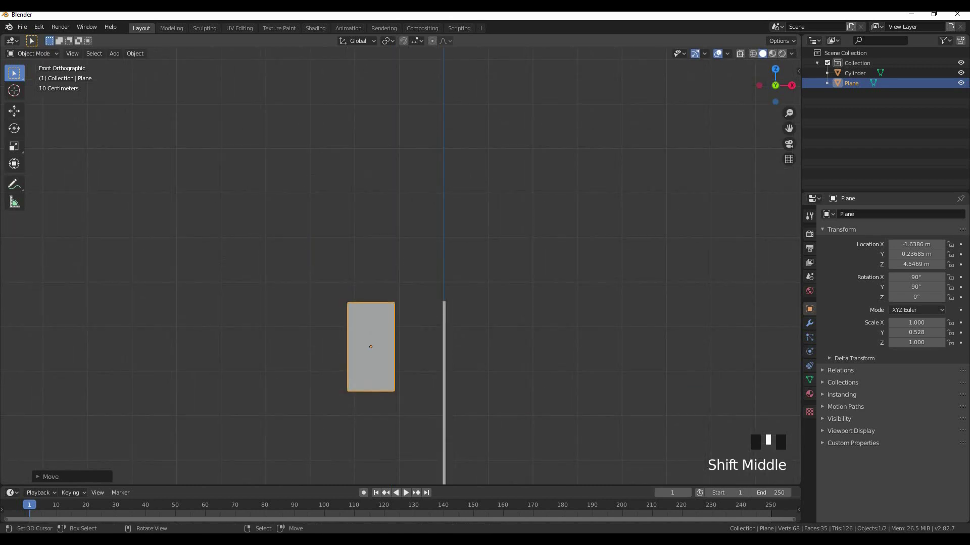
{"action": "type", "text": "r90"}
{"action": "left_click", "coordinate": [431, 318]}
{"action": "middle_click_drag", "start_coordinate": [427, 227], "coordinate": [466, 199], "text": "shift"}
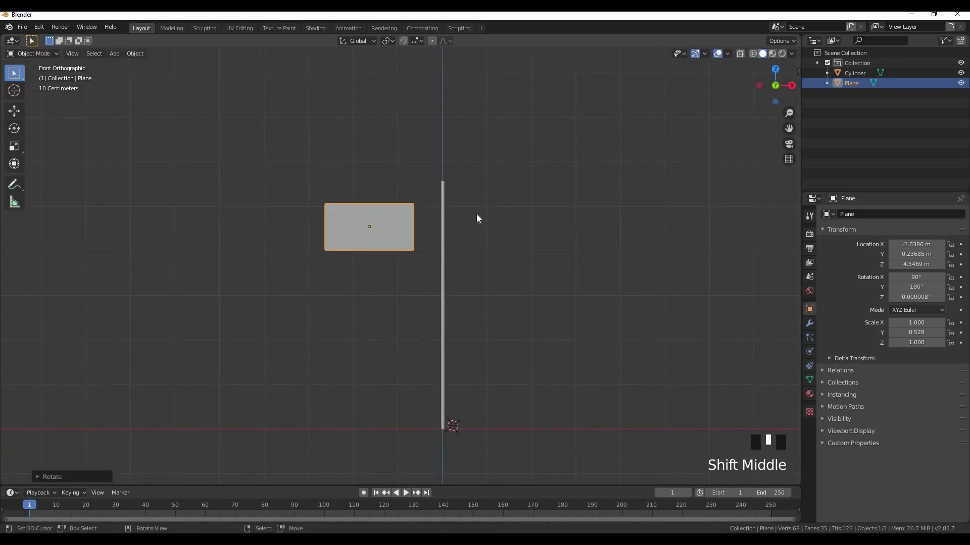
Enlarge the flag plane by about 1.56 times and place its side edge against the pole's top, about X -1.57 m and Z 4.71 m
{"action": "key", "text": "s"}
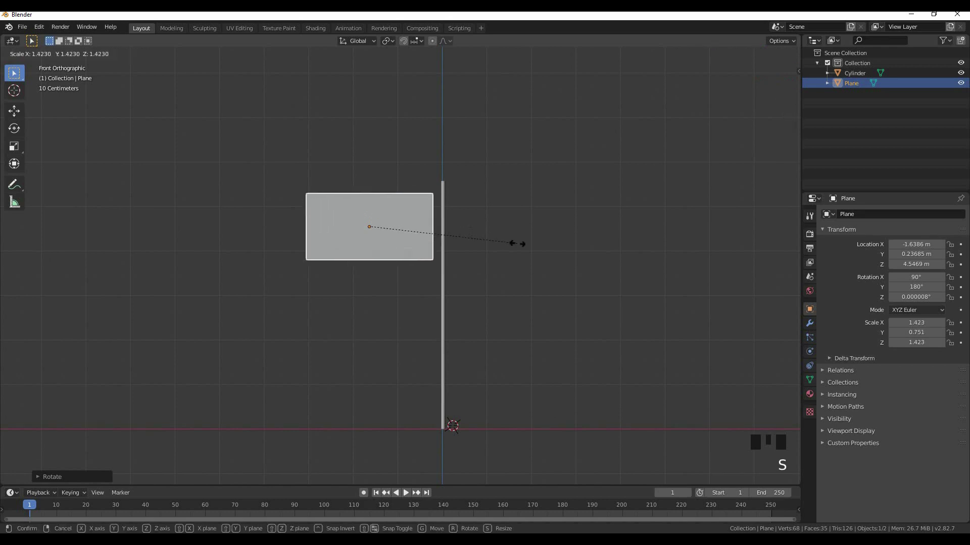
{"action": "left_click", "coordinate": [522, 243]}
{"action": "mouse_move", "coordinate": [427, 209]}
{"action": "middle_mouse_down", "text": "shift"}
{"action": "mouse_move", "coordinate": [426, 217]}
{"action": "mouse_move", "coordinate": [429, 209]}
{"action": "middle_mouse_up", "text": "shift"}
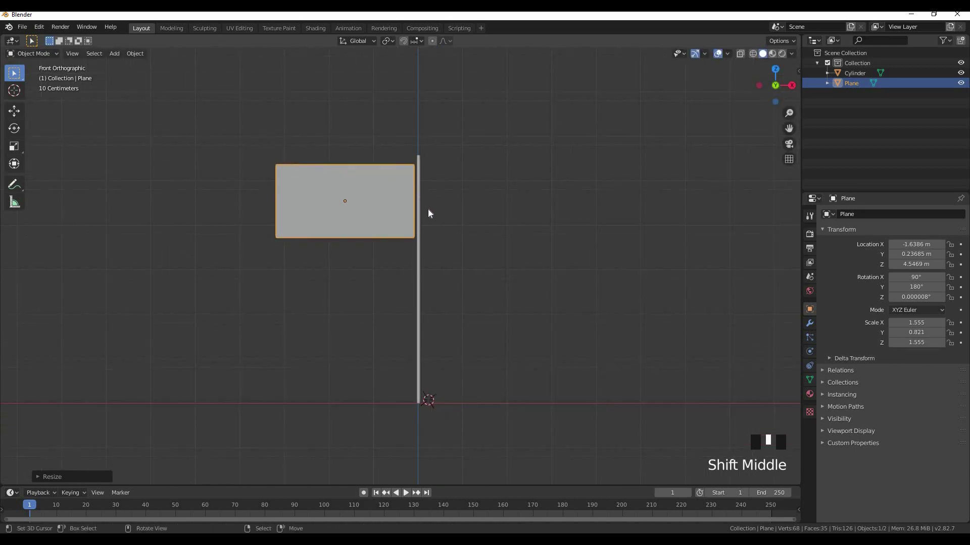
{"action": "key", "text": "g"}
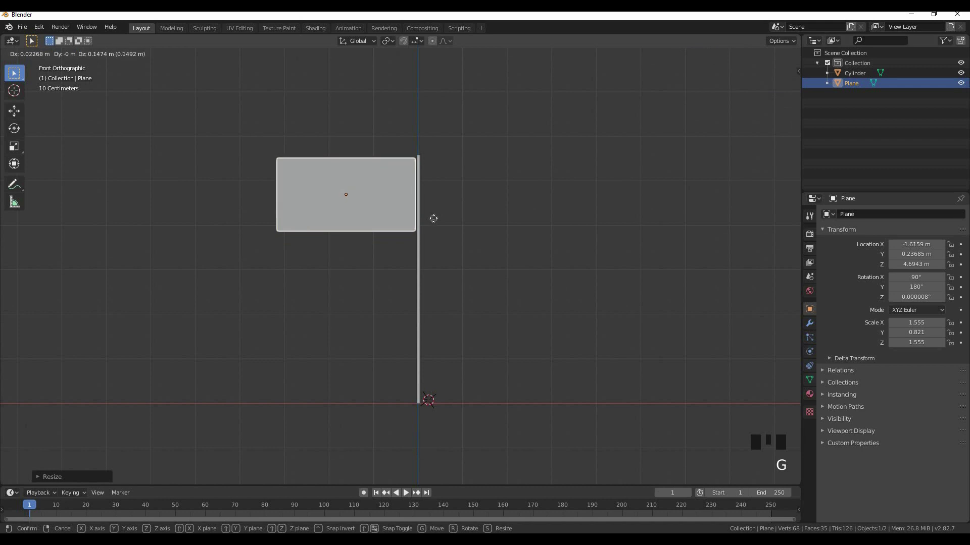
{"action": "left_click", "coordinate": [428, 219]}
Align the flag plane with the pole's centre in top view, at about X -1.56 m and Y 0.013 m
{"action": "key", "text": "KP_7"}
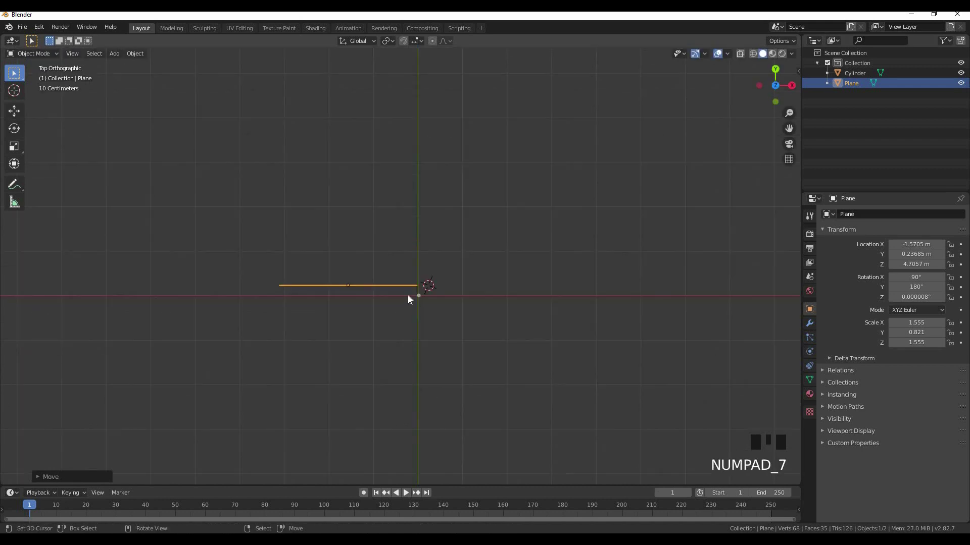
{"action": "scroll", "coordinate": [411, 296], "scroll_direction": "up", "scroll_amount": 6}
{"action": "middle_click_drag", "start_coordinate": [414, 298], "coordinate": [440, 165], "text": "shift"}
{"action": "key", "text": "g"}
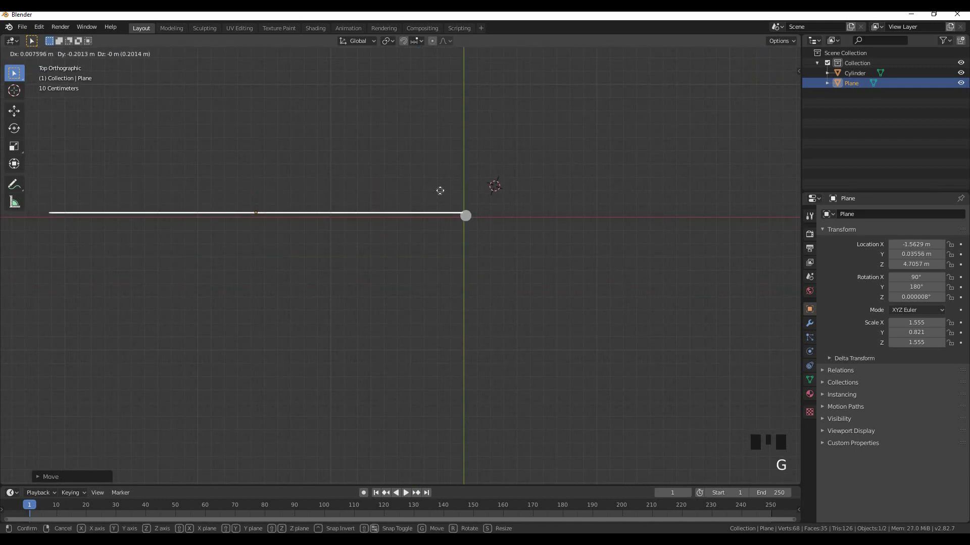
{"action": "left_click", "coordinate": [457, 217]}
{"action": "middle_click_drag", "start_coordinate": [458, 216], "coordinate": [457, 180]}
{"action": "scroll", "coordinate": [552, 253], "scroll_direction": "down", "scroll_amount": 4}
{"action": "middle_click_drag", "start_coordinate": [552, 253], "coordinate": [552, 223]}
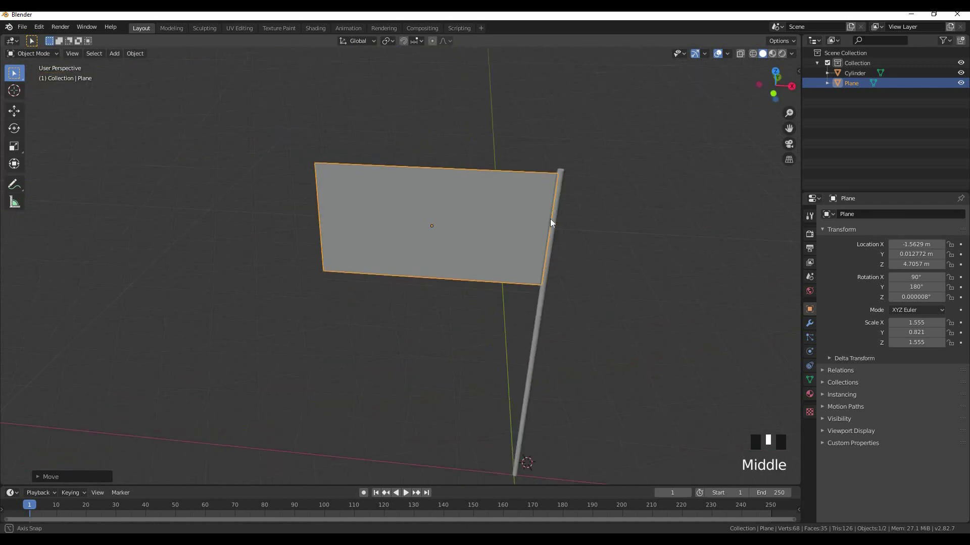
{"action": "key", "text": "KP_1"}
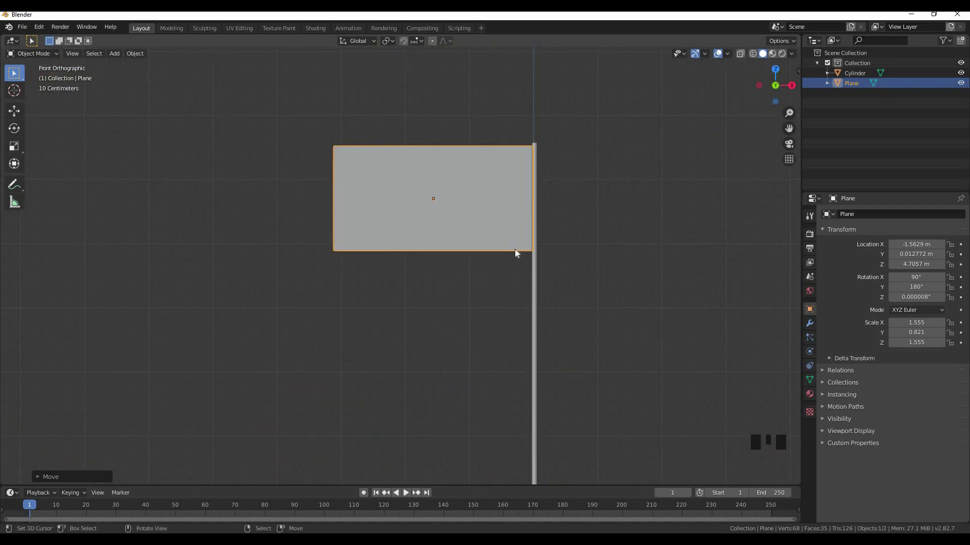
Give the flag plane a new material with a light blue base color
{"action": "mouse_move", "coordinate": [514, 251]}
{"action": "middle_mouse_down"}
{"action": "mouse_move", "coordinate": [542, 246]}
{"action": "mouse_move", "coordinate": [520, 245]}
{"action": "middle_mouse_up"}
{"action": "right_click", "coordinate": [458, 247]}
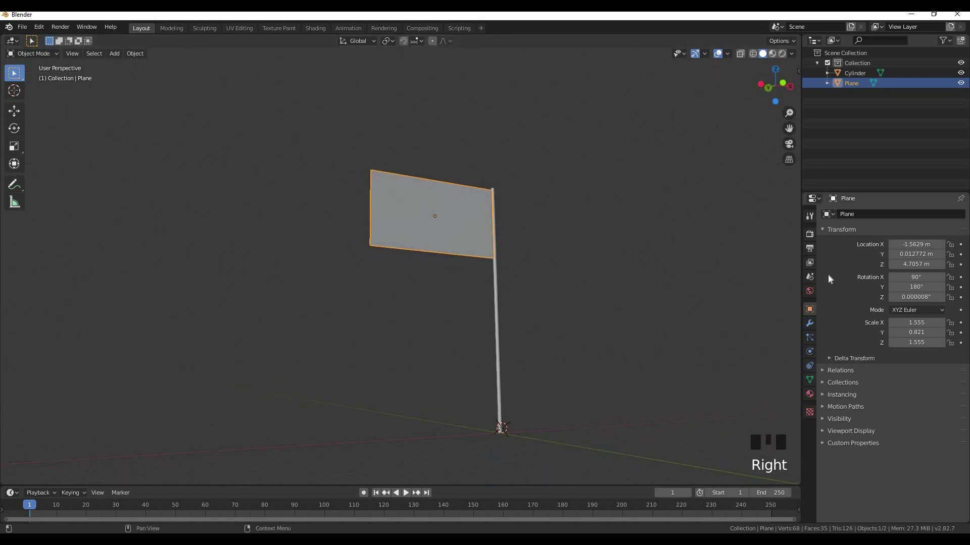
{"action": "left_click", "coordinate": [810, 394]}
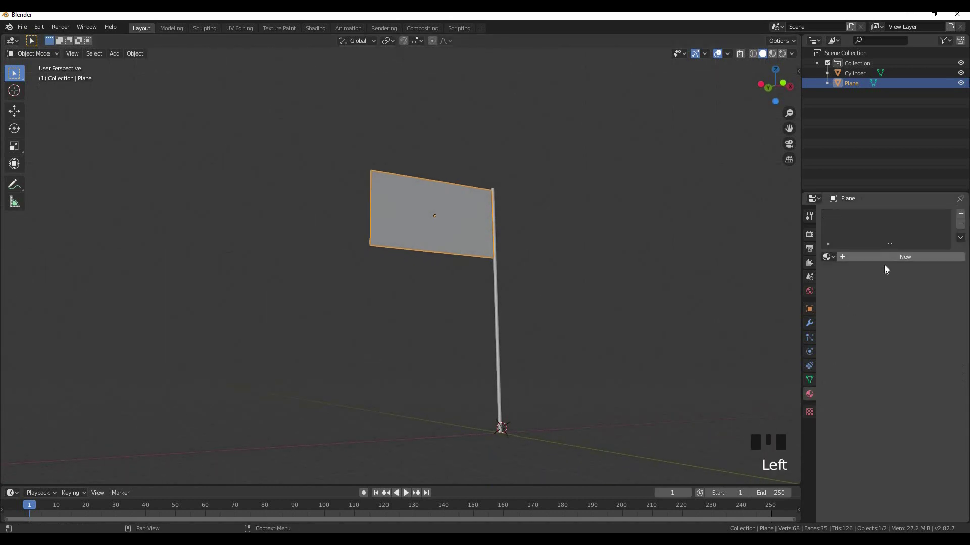
{"action": "left_click", "coordinate": [884, 259]}
{"action": "left_click", "coordinate": [911, 362]}
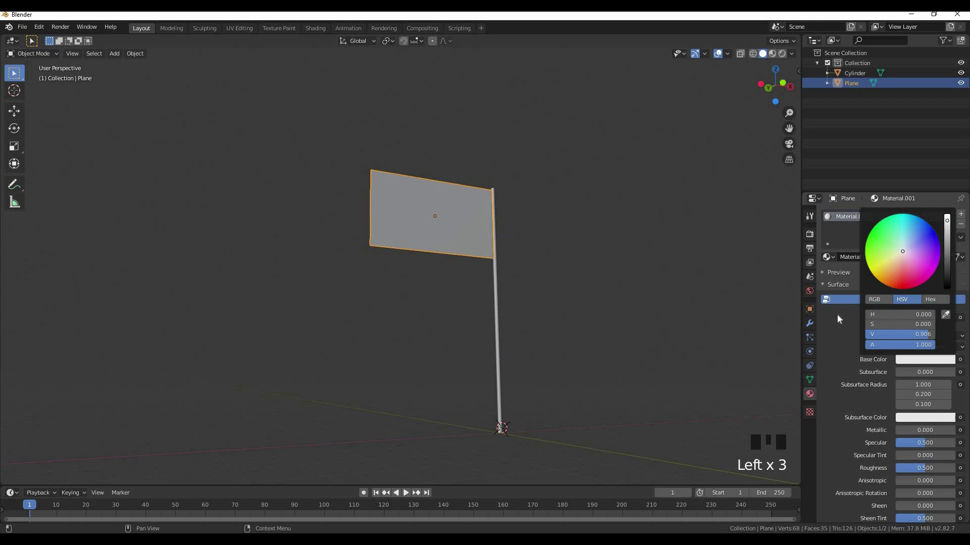
{"action": "left_click", "coordinate": [907, 237]}
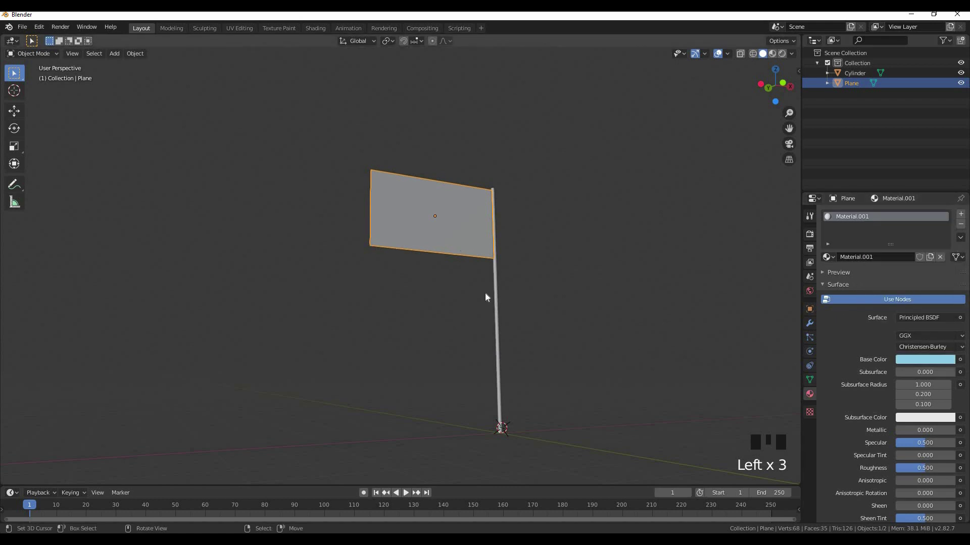
Assign the existing material named Material to the pole cylinder and darken its base color to dark grey
{"action": "right_click", "coordinate": [497, 306]}
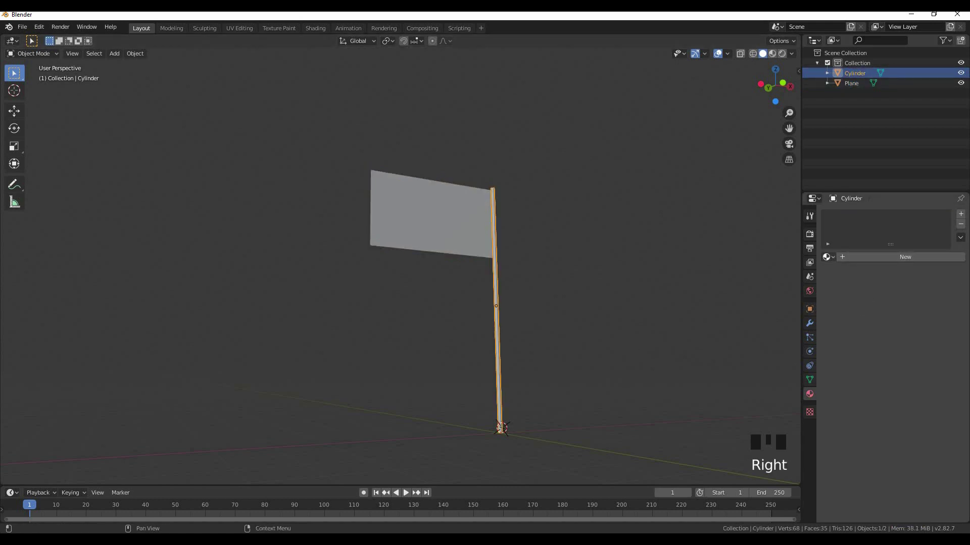
{"action": "left_click", "coordinate": [829, 257]}
{"action": "left_click", "coordinate": [861, 280]}
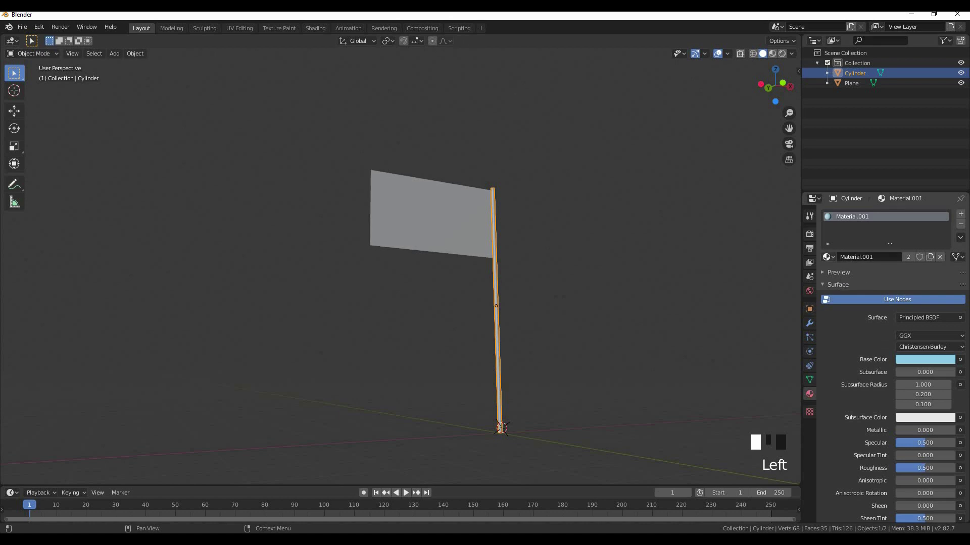
{"action": "left_click", "coordinate": [829, 257]}
{"action": "left_click", "coordinate": [858, 271]}
{"action": "left_click", "coordinate": [922, 360]}
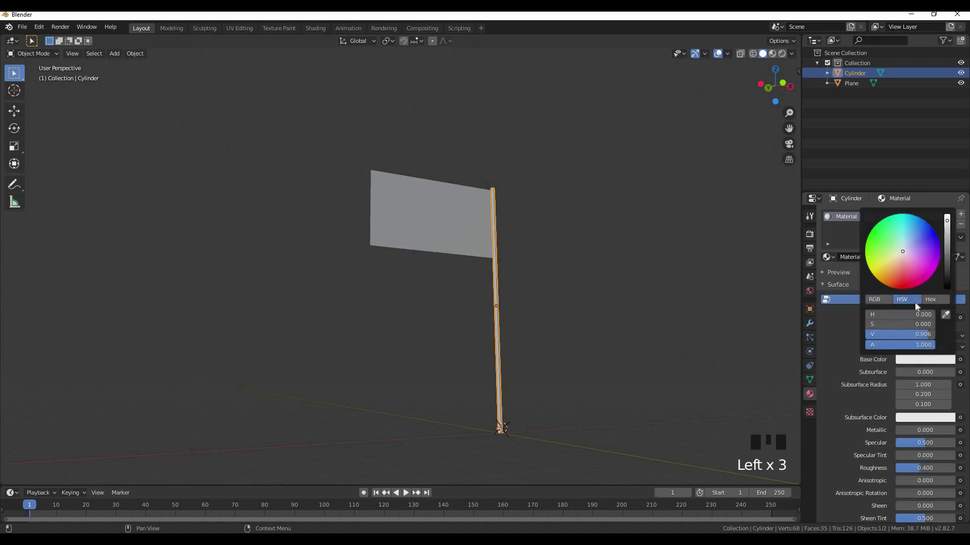
{"action": "left_click_drag", "start_coordinate": [947, 259], "coordinate": [947, 292]}
{"action": "left_click", "coordinate": [630, 261]}
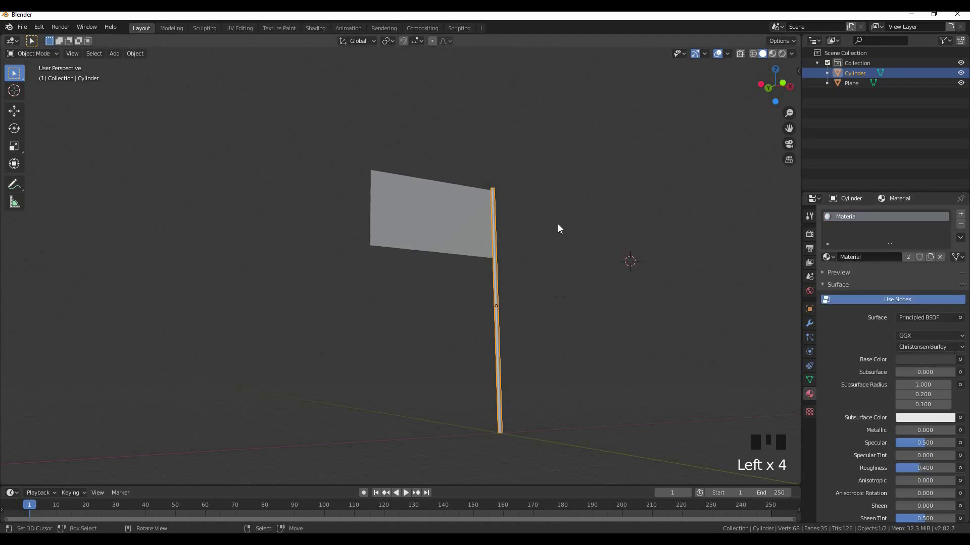
Preview the flag and pole colors in Rendered and Material Preview shading, and return to Solid shading
{"action": "key", "text": "z"}
{"action": "left_click", "coordinate": [566, 178]}
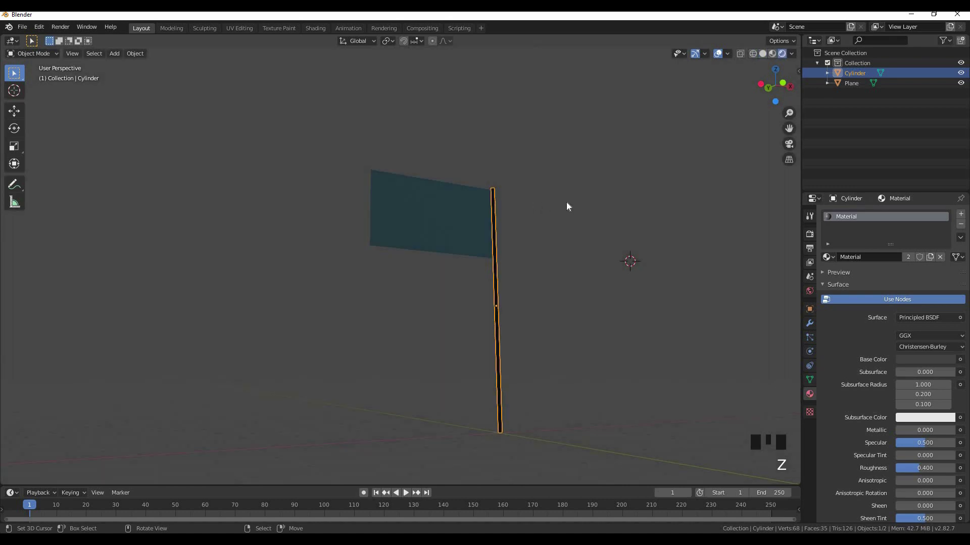
{"action": "mouse_move", "coordinate": [566, 202]}
{"action": "middle_mouse_down"}
{"action": "mouse_move", "coordinate": [436, 241]}
{"action": "mouse_move", "coordinate": [507, 218]}
{"action": "middle_mouse_up"}
{"action": "key", "text": "z"}
{"action": "left_click", "coordinate": [578, 228]}
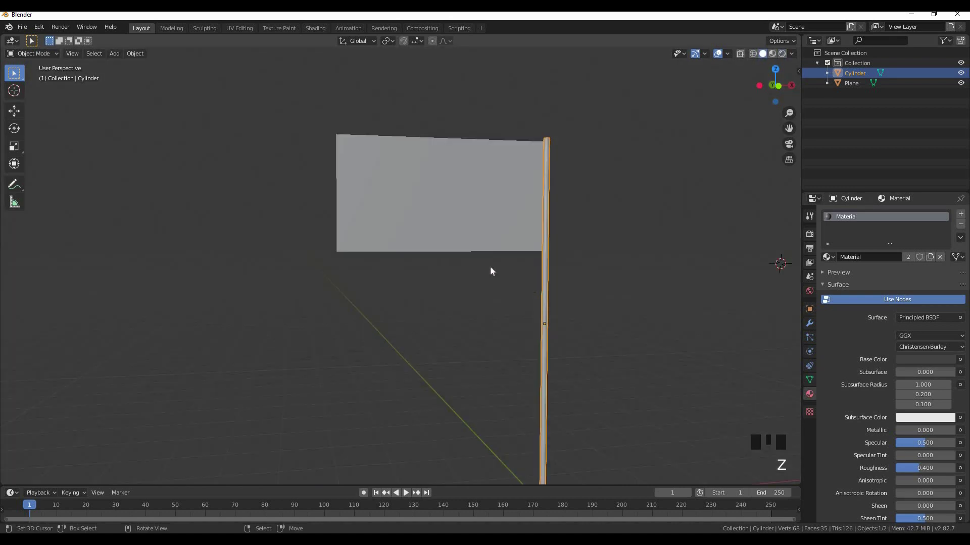
{"action": "key", "text": "z"}
{"action": "left_click", "coordinate": [552, 261]}
{"action": "scroll", "coordinate": [469, 268], "scroll_direction": "down", "scroll_amount": 3}
{"action": "key", "text": "z"}
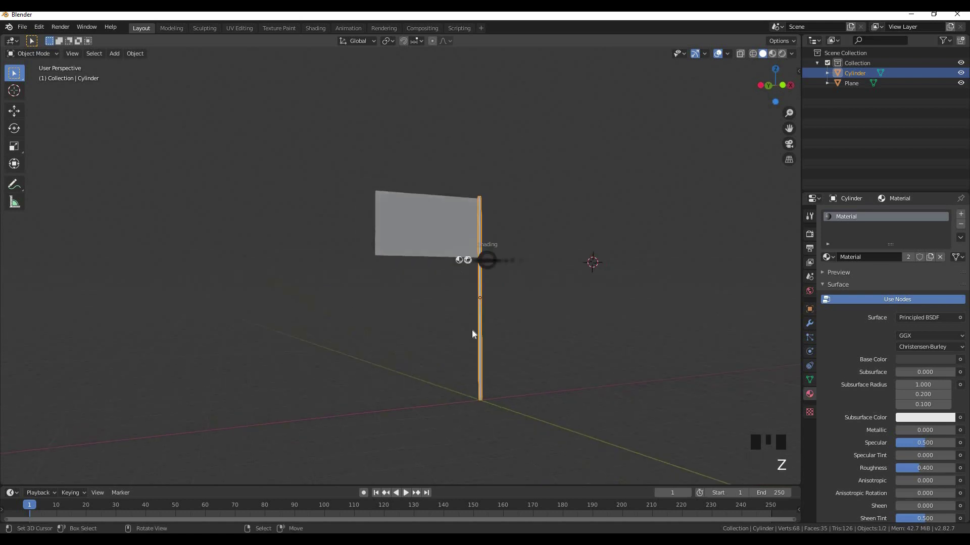
{"action": "left_click", "coordinate": [485, 318]}
{"action": "scroll", "coordinate": [513, 258], "scroll_direction": "up", "scroll_amount": 3}
{"action": "mouse_move", "coordinate": [513, 257]}
{"action": "middle_mouse_down"}
{"action": "mouse_move", "coordinate": [460, 271]}
{"action": "mouse_move", "coordinate": [499, 240]}
{"action": "middle_mouse_up"}
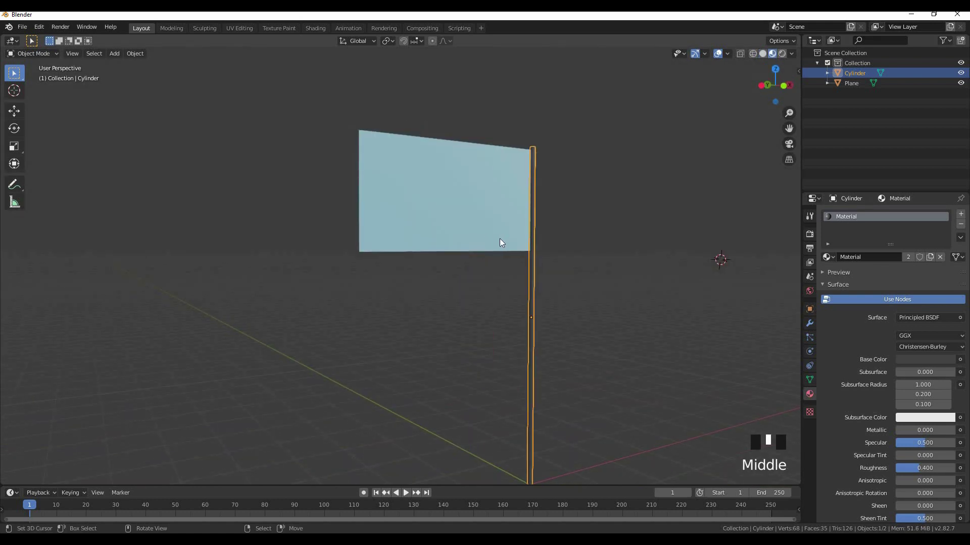
{"action": "key", "text": "z"}
{"action": "left_click", "coordinate": [534, 251]}
{"action": "middle_click_drag", "start_coordinate": [419, 268], "coordinate": [414, 275]}
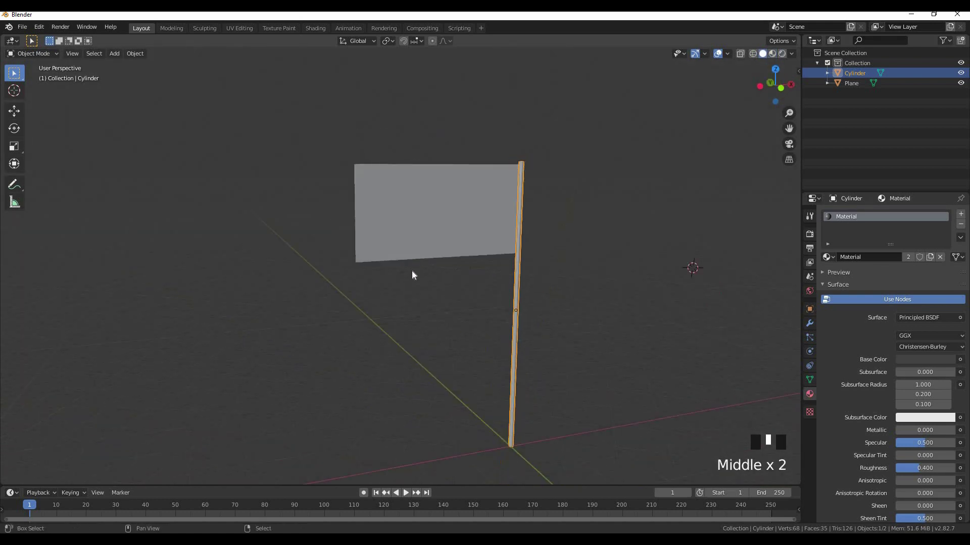
Select the flag plane and open its mesh in Edit Mode
{"action": "right_click", "coordinate": [475, 238]}
{"action": "key", "text": "Tab"}
{"action": "scroll", "coordinate": [356, 207], "scroll_direction": "up", "scroll_amount": 2}
{"action": "middle_click_drag", "start_coordinate": [356, 207], "coordinate": [396, 208]}
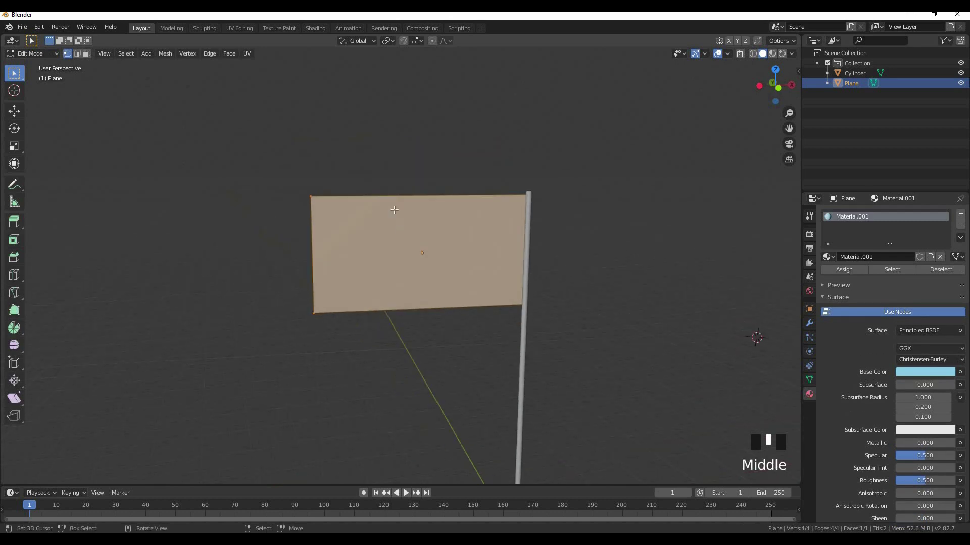
{"action": "key", "text": "Tab"}
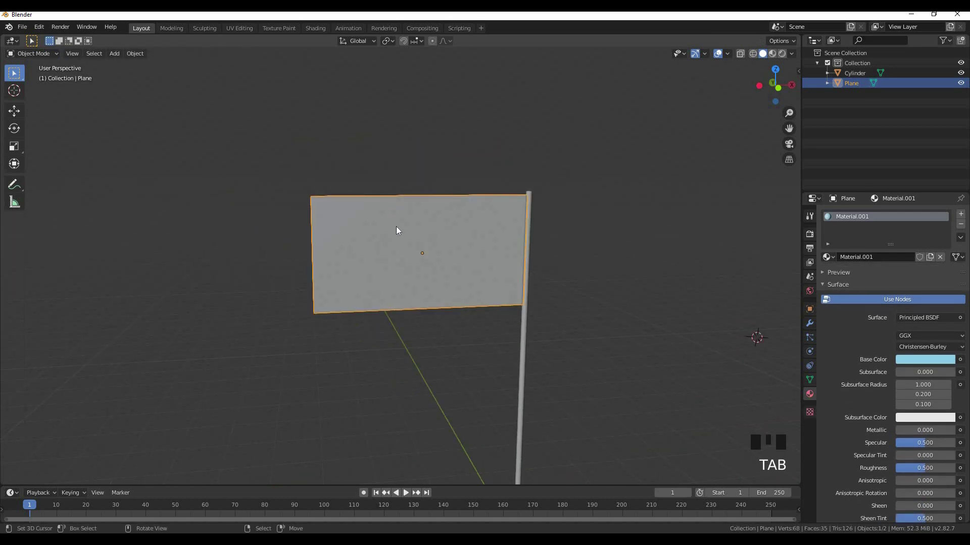
{"action": "key", "text": "Tab"}
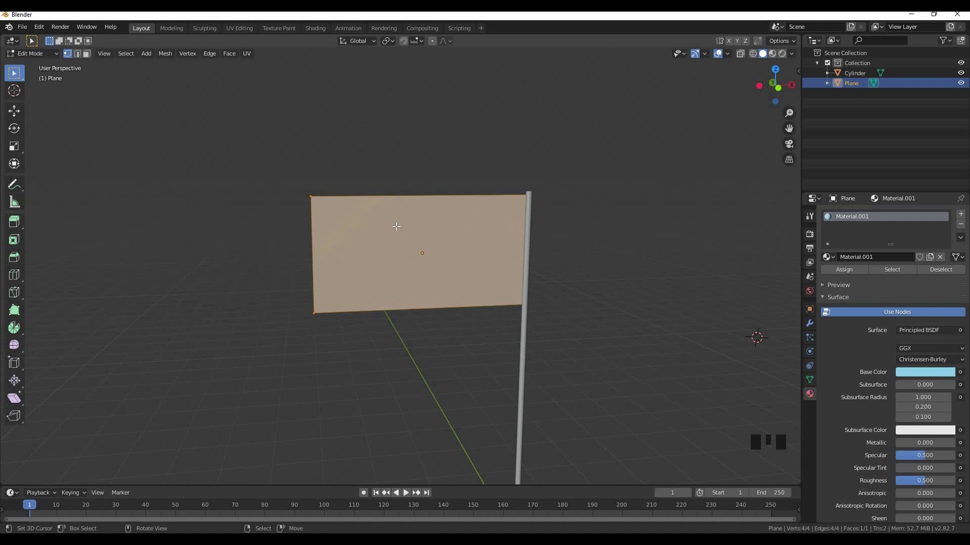
{"action": "middle_click_drag", "start_coordinate": [396, 223], "coordinate": [424, 199]}
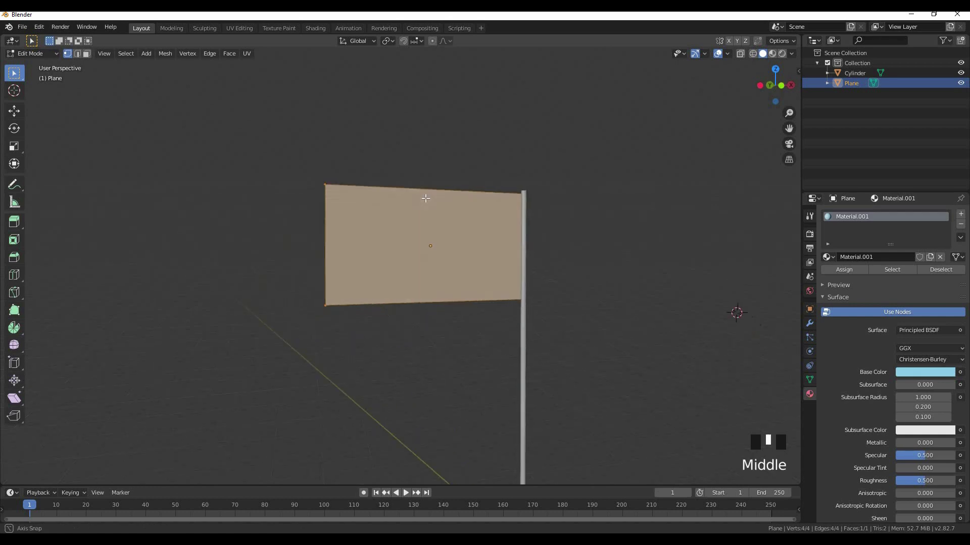
{"action": "scroll", "coordinate": [481, 226], "scroll_direction": "up", "scroll_amount": 4}
{"action": "middle_click_drag", "start_coordinate": [481, 225], "coordinate": [499, 215]}
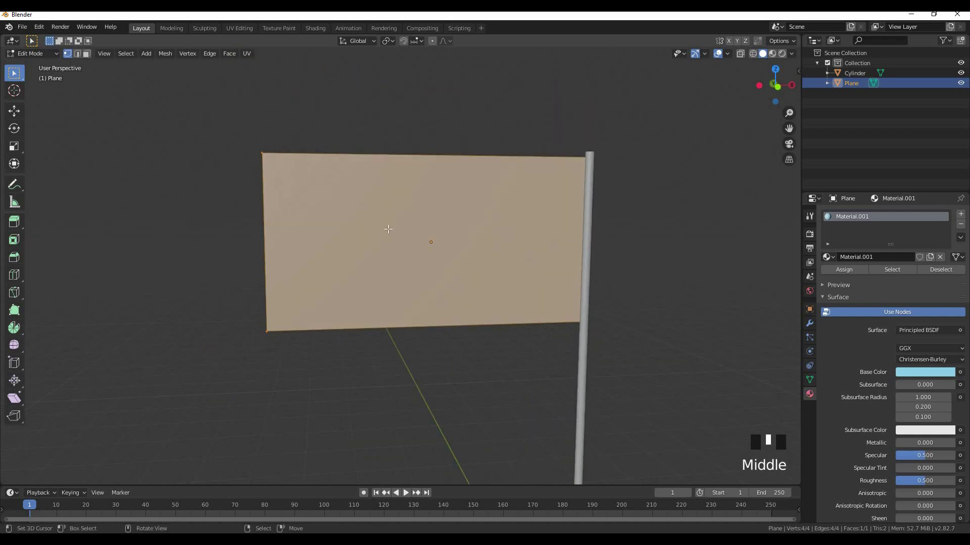
{"action": "scroll", "coordinate": [376, 222], "scroll_direction": "down", "scroll_amount": 1}
{"action": "scroll", "coordinate": [424, 199], "scroll_direction": "up", "scroll_amount": 1}
{"action": "middle_click_drag", "start_coordinate": [424, 199], "coordinate": [361, 203]}
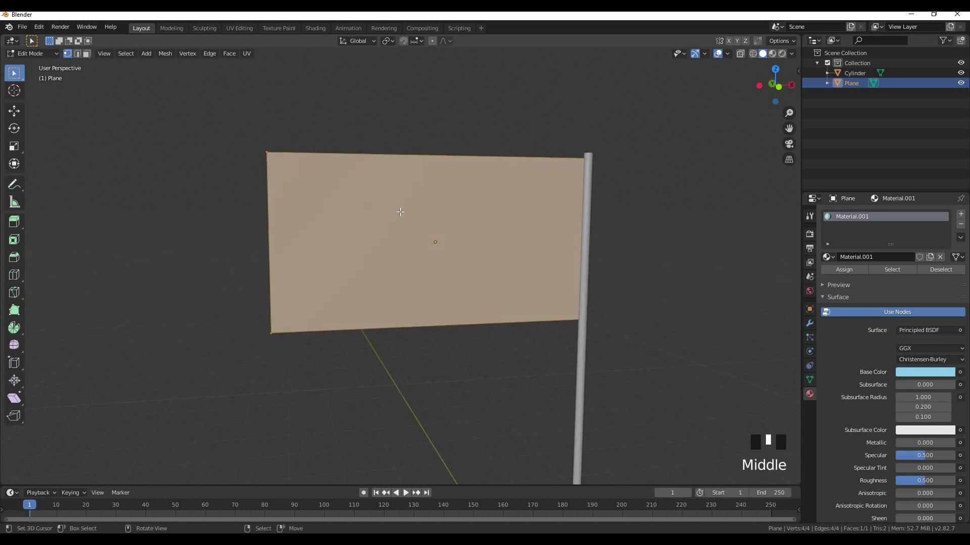
{"action": "key", "text": "Tab"}
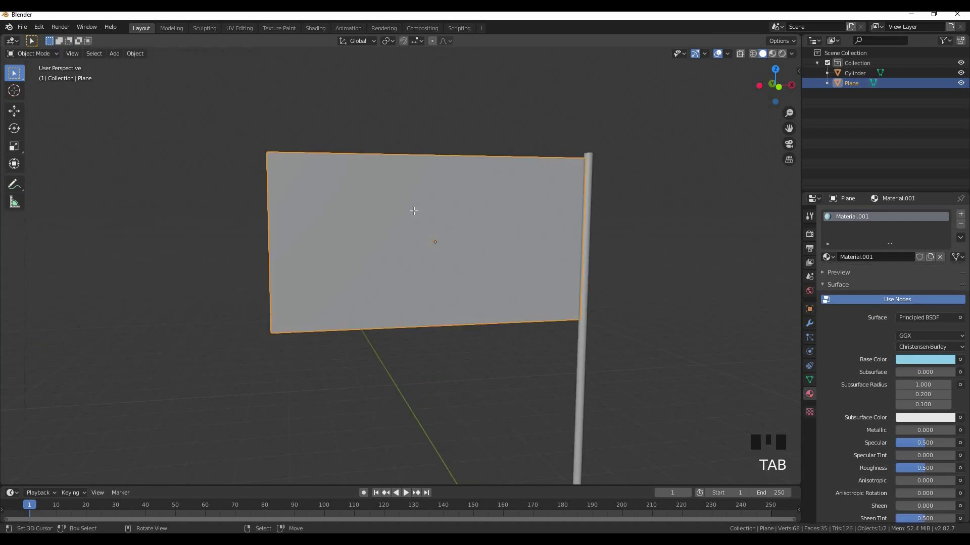
{"action": "key", "text": "Tab"}
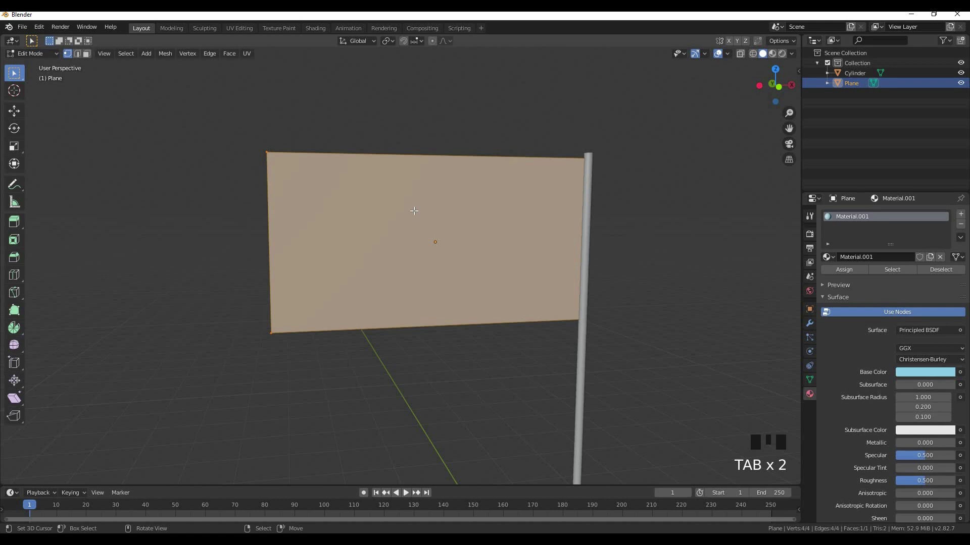
Subdivide the whole flag plane six times into a dense grid and return to Object Mode
{"action": "key", "text": "w"}
{"action": "left_click", "coordinate": [414, 211]}
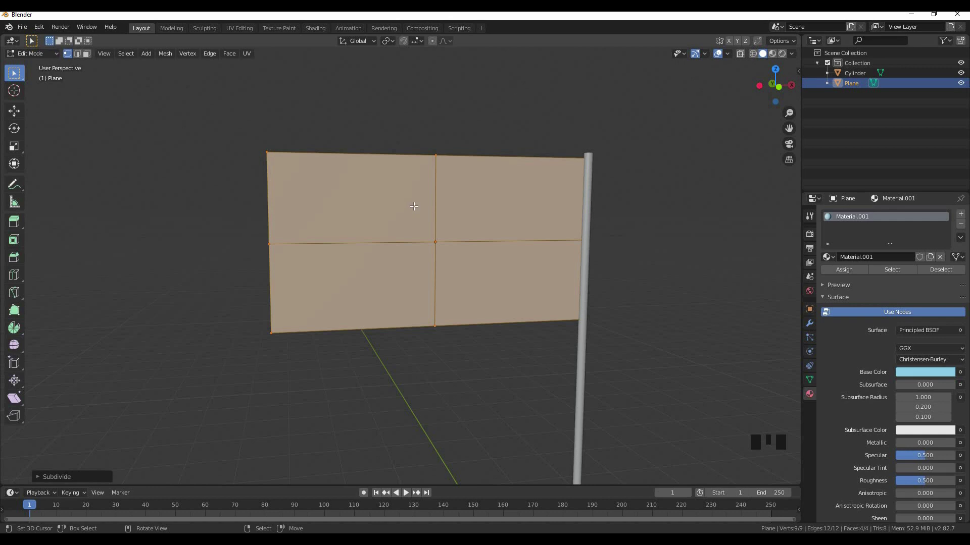
{"action": "key", "text": "shift+r"}
{"action": "key", "text": "shift+r"}
{"action": "key", "text": "shift+r"}
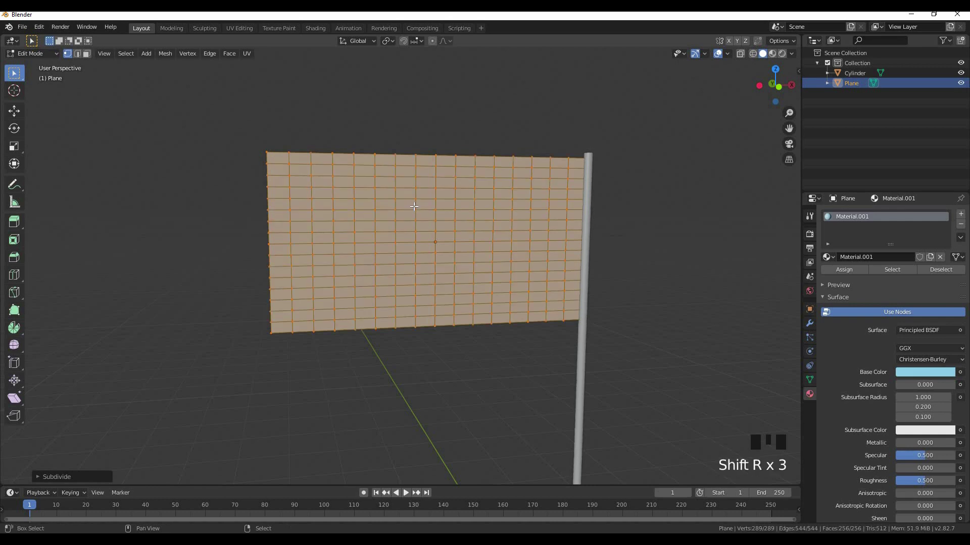
{"action": "key", "text": "shift+r"}
{"action": "middle_click_drag", "start_coordinate": [305, 204], "coordinate": [325, 210]}
{"action": "key", "text": "shift+r"}
{"action": "scroll", "coordinate": [402, 195], "scroll_direction": "up", "scroll_amount": 3}
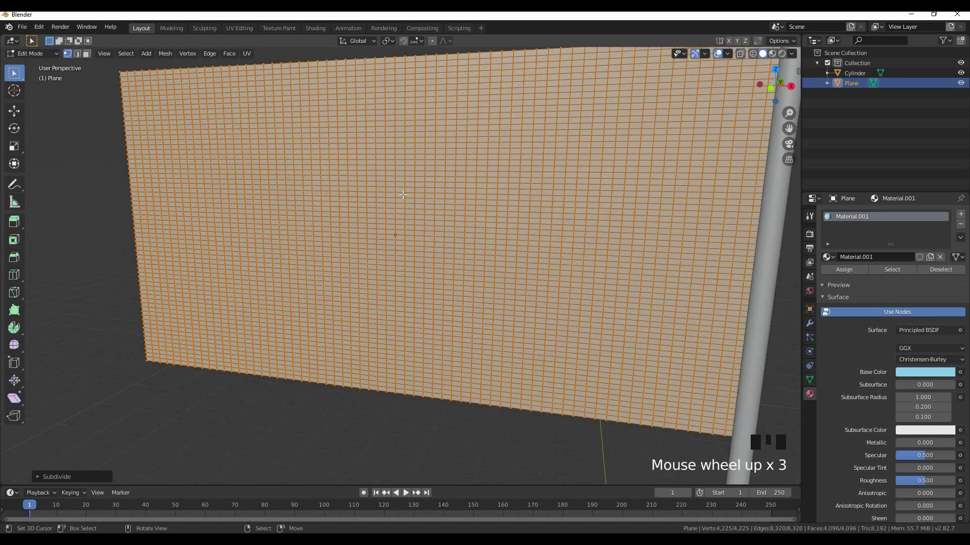
{"action": "middle_click_drag", "start_coordinate": [403, 194], "coordinate": [379, 212]}
{"action": "middle_click_drag", "start_coordinate": [292, 251], "coordinate": [451, 254], "text": "shift"}
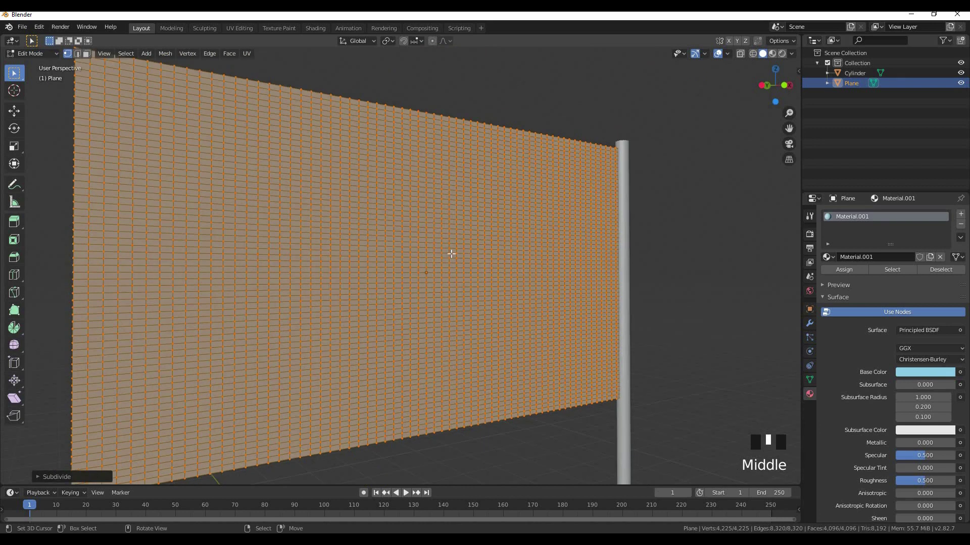
{"action": "key", "text": "KP_Decimal"}
{"action": "middle_click_drag", "start_coordinate": [389, 254], "coordinate": [435, 261]}
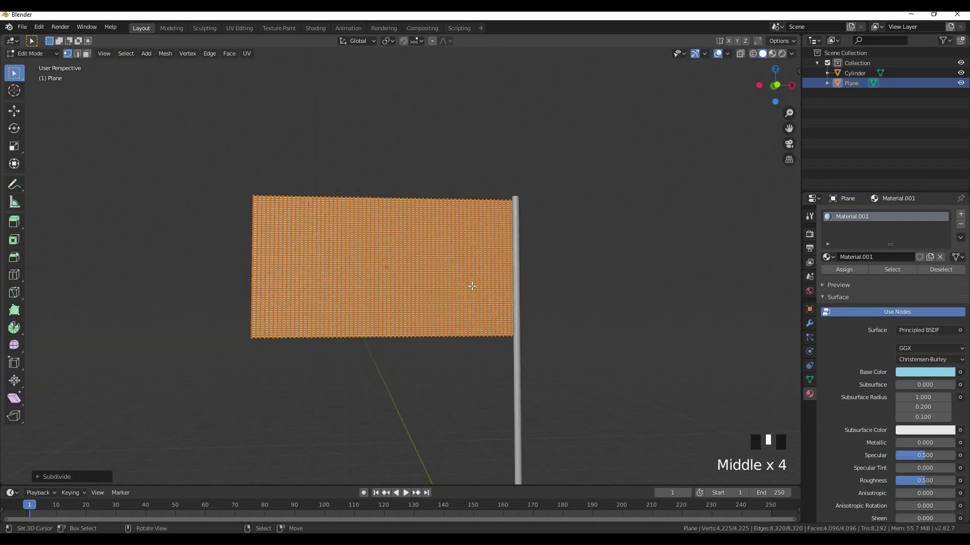
{"action": "key", "text": "Tab"}
Show the flag plane's object data properties, with its vertex groups
{"action": "middle_click_drag", "start_coordinate": [520, 269], "coordinate": [423, 268]}
{"action": "right_click", "coordinate": [423, 268]}
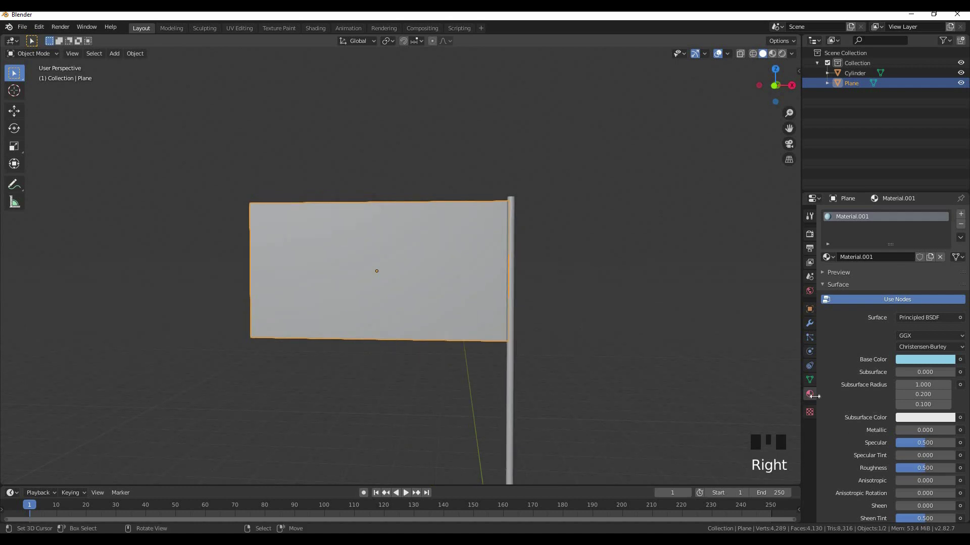
{"action": "left_click", "coordinate": [811, 379]}
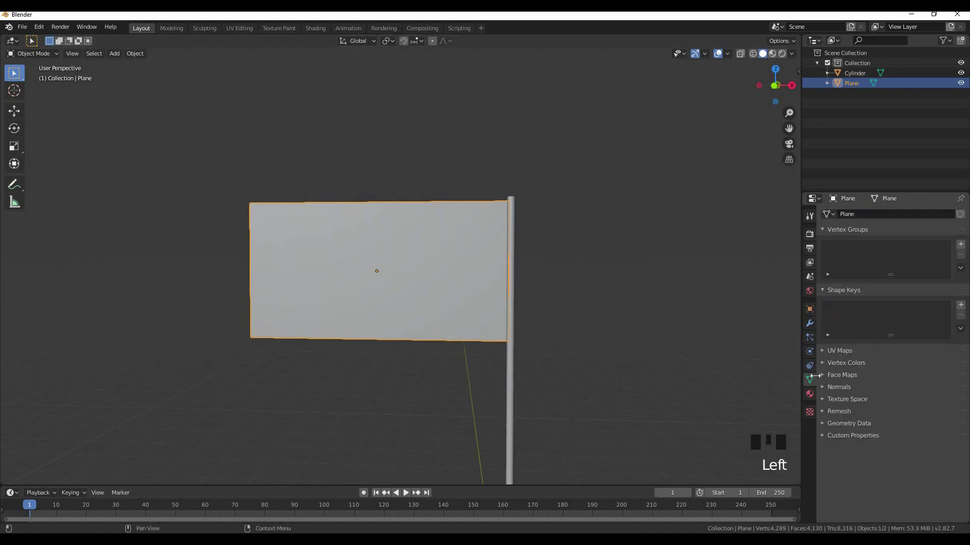
{"action": "scroll", "coordinate": [515, 303], "scroll_direction": "down", "scroll_amount": 3}
{"action": "middle_click_drag", "start_coordinate": [541, 311], "coordinate": [565, 313]}
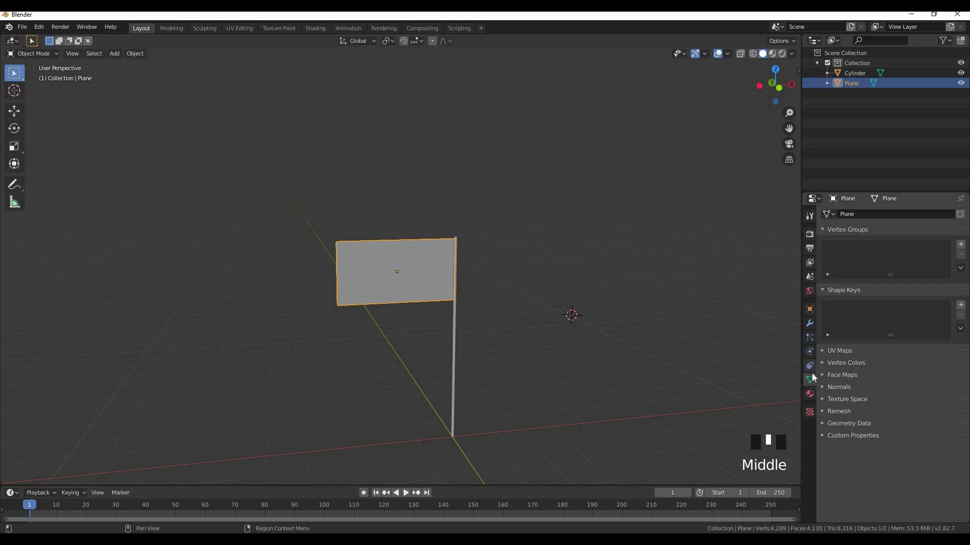
{"action": "scroll", "coordinate": [447, 247], "scroll_direction": "up", "scroll_amount": 4}
{"action": "middle_click_drag", "start_coordinate": [443, 243], "coordinate": [445, 244]}
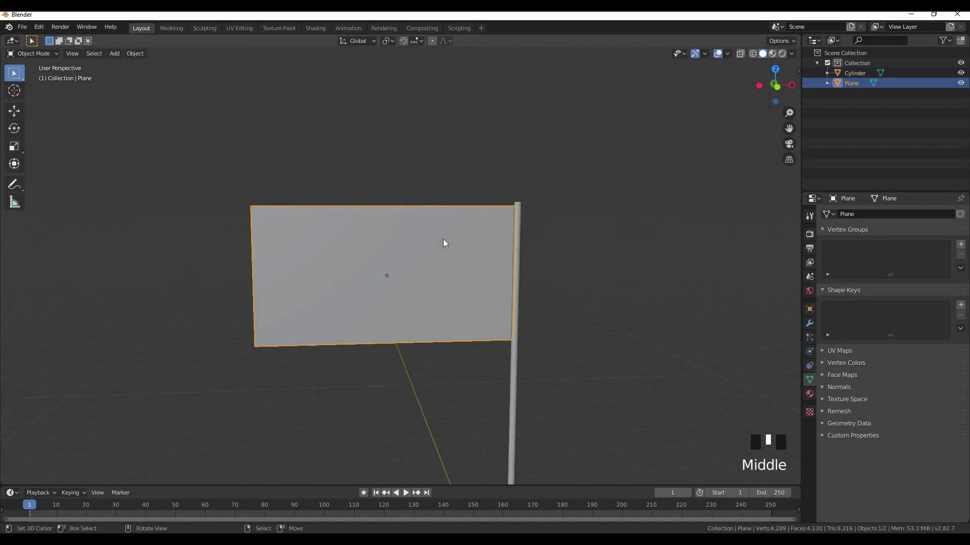
Open the flag plane's mesh in Edit Mode from the front with nothing but the top pole-side corner selected, in Wireframe shading
{"action": "key", "text": "KP_1"}
{"action": "key", "text": "Tab"}
{"action": "scroll", "coordinate": [553, 228], "scroll_direction": "up", "scroll_amount": 4}
{"action": "middle_click_drag", "start_coordinate": [553, 228], "coordinate": [530, 238], "text": "shift"}
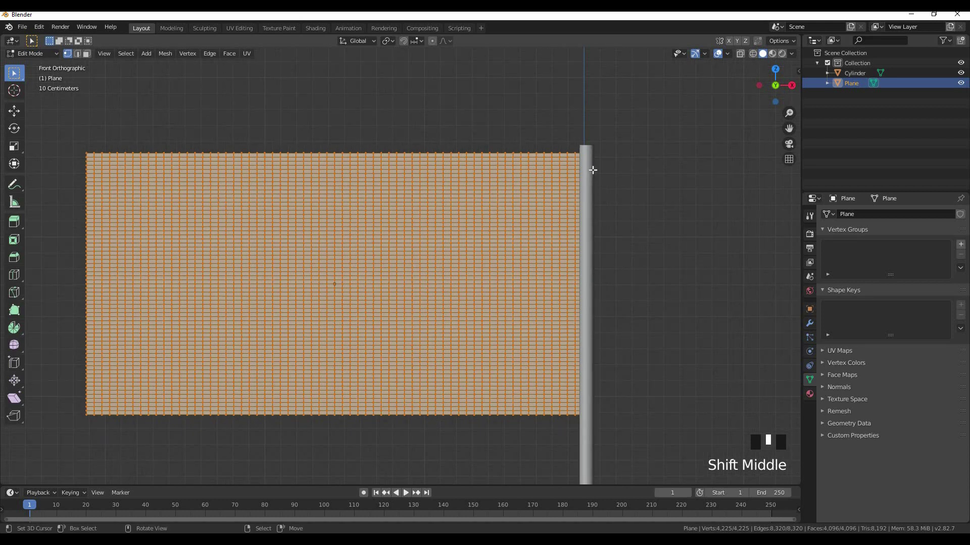
{"action": "key", "text": "Tab"}
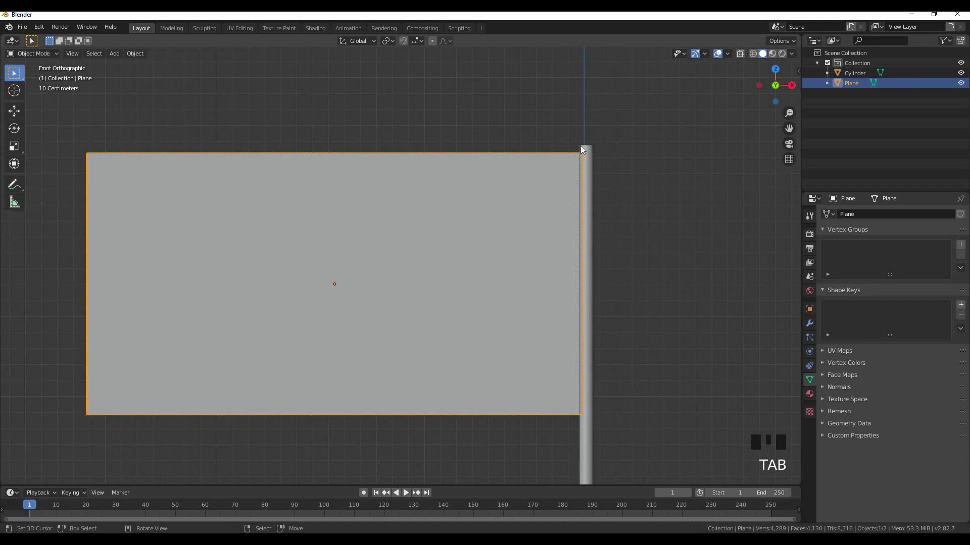
{"action": "key", "text": "Tab"}
{"action": "right_click", "coordinate": [580, 153]}
{"action": "key", "text": "z"}
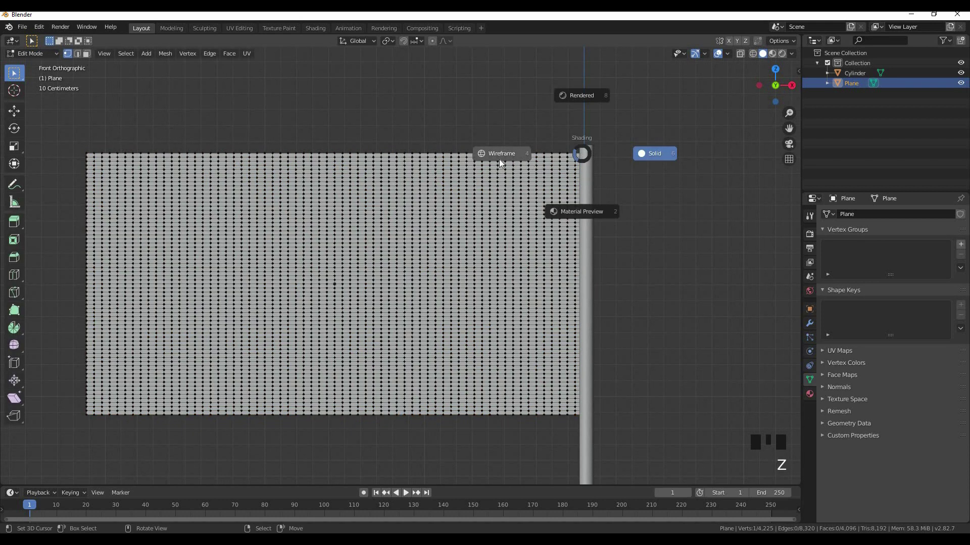
{"action": "left_click", "coordinate": [500, 153]}
Circle-select the flag's pole-side vertices at the upper corner, the lower corner and the middle of the edge
{"action": "right_click", "coordinate": [585, 154]}
{"action": "key", "text": "c"}
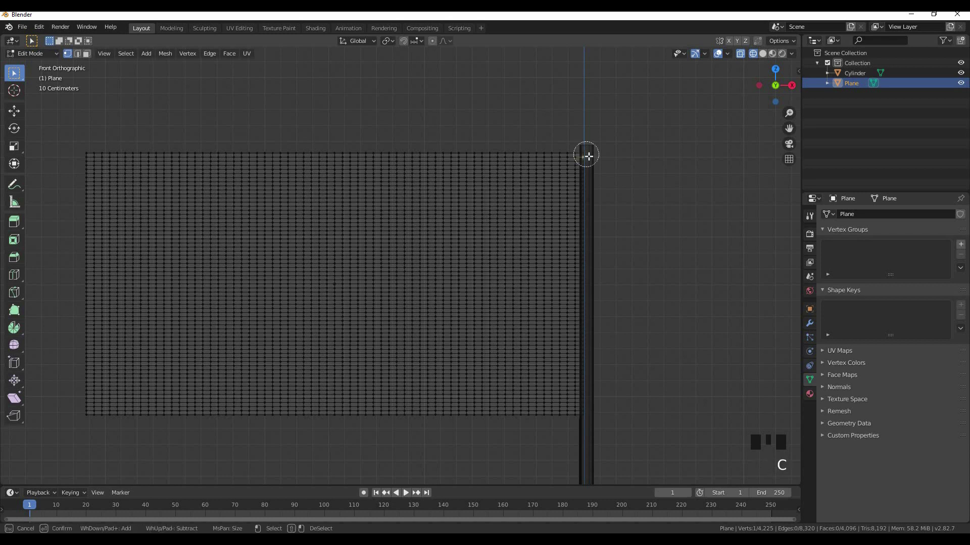
{"action": "left_click", "coordinate": [585, 154]}
{"action": "left_click", "coordinate": [585, 418]}
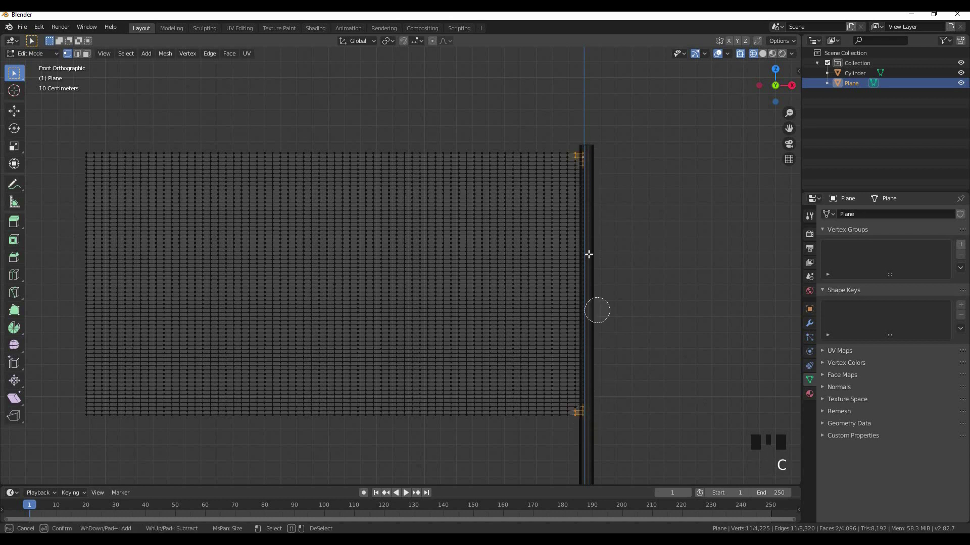
{"action": "left_click", "coordinate": [587, 279]}
{"action": "right_click", "coordinate": [693, 304]}
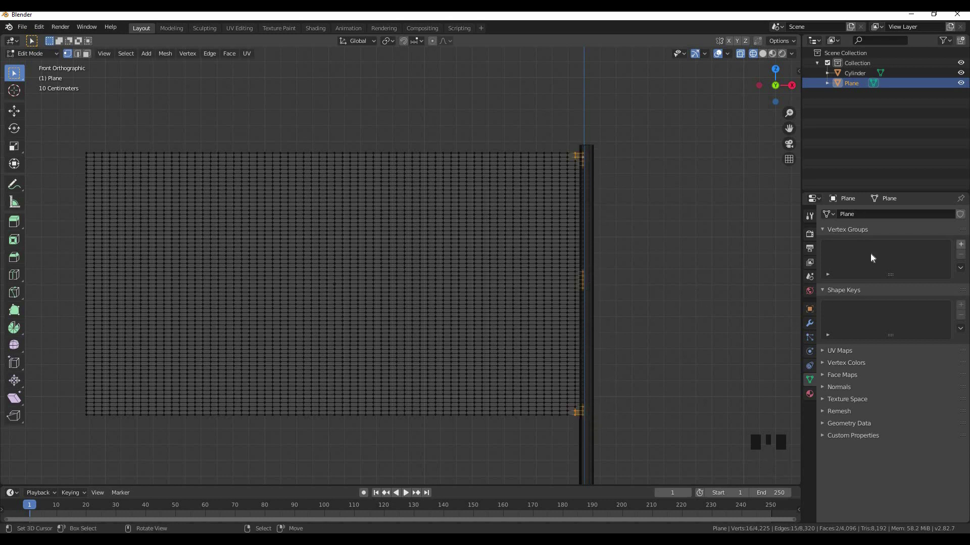
Create a vertex group on the flag plane, assign the selected pole-side vertices with weight 1.000, and return to Object Mode
{"action": "left_click", "coordinate": [960, 244]}
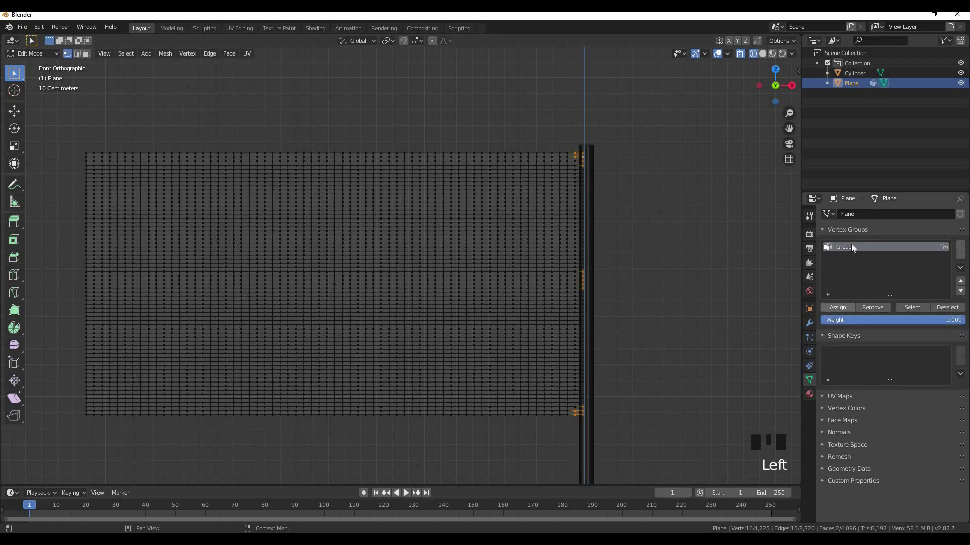
{"action": "left_click", "coordinate": [838, 310]}
{"action": "left_click", "coordinate": [839, 310]}
{"action": "left_click", "coordinate": [838, 310]}
{"action": "left_click", "coordinate": [838, 310]}
{"action": "left_click", "coordinate": [839, 310]}
{"action": "key", "text": "Tab"}
{"action": "key", "text": "Tab"}
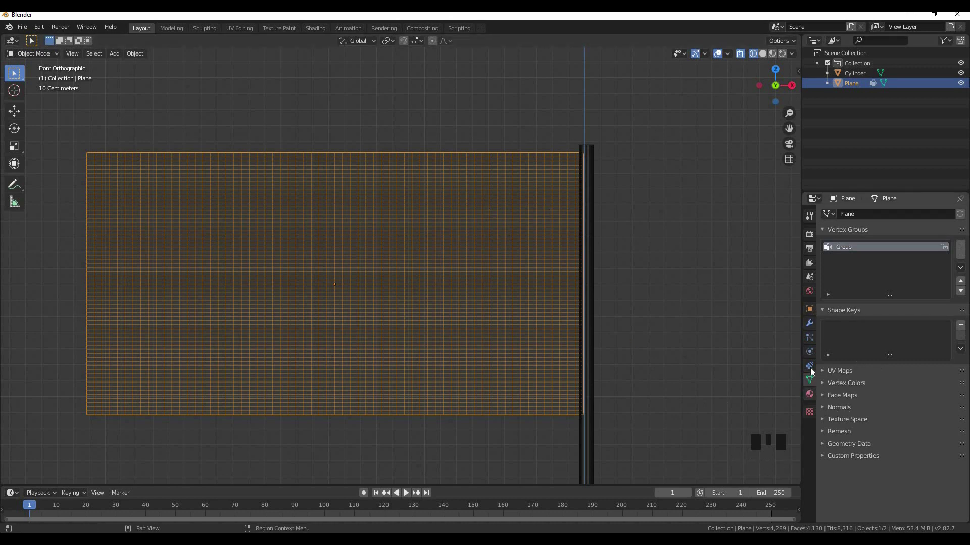
Show the flag plane's physics properties and return the view to Solid shading
{"action": "left_click", "coordinate": [811, 352]}
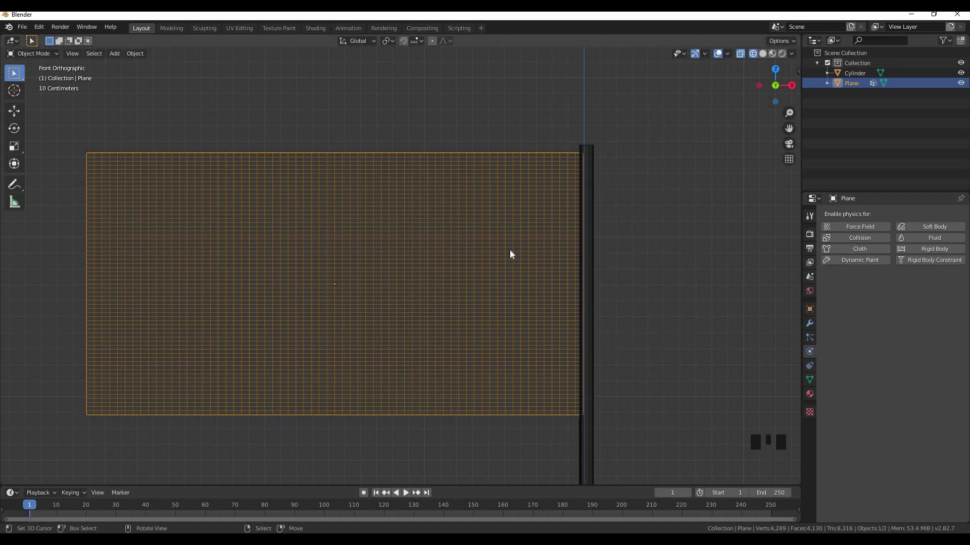
{"action": "middle_click_drag", "start_coordinate": [510, 251], "coordinate": [502, 269]}
{"action": "scroll", "coordinate": [501, 269], "scroll_direction": "down", "scroll_amount": 2}
{"action": "key", "text": "z"}
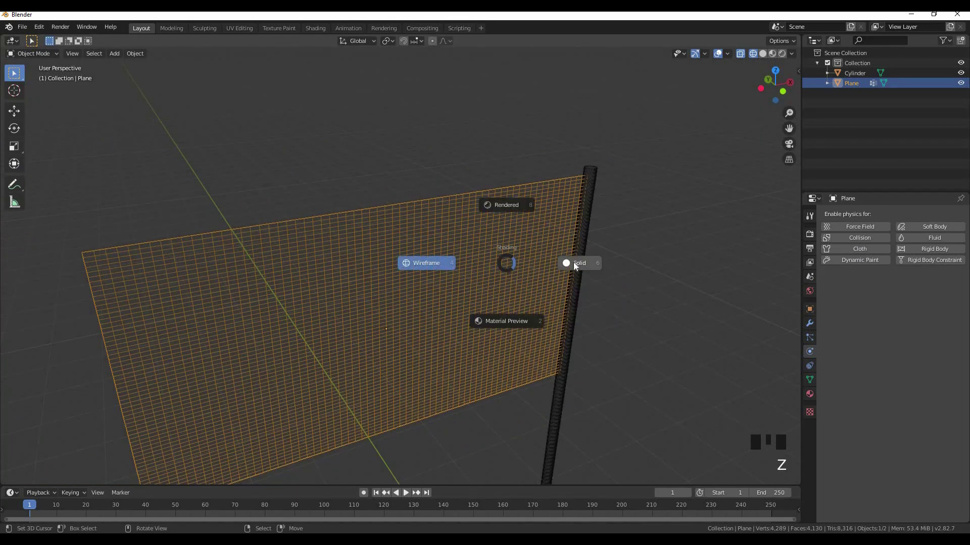
{"action": "left_click", "coordinate": [575, 266]}
{"action": "middle_click_drag", "start_coordinate": [596, 259], "coordinate": [632, 255]}
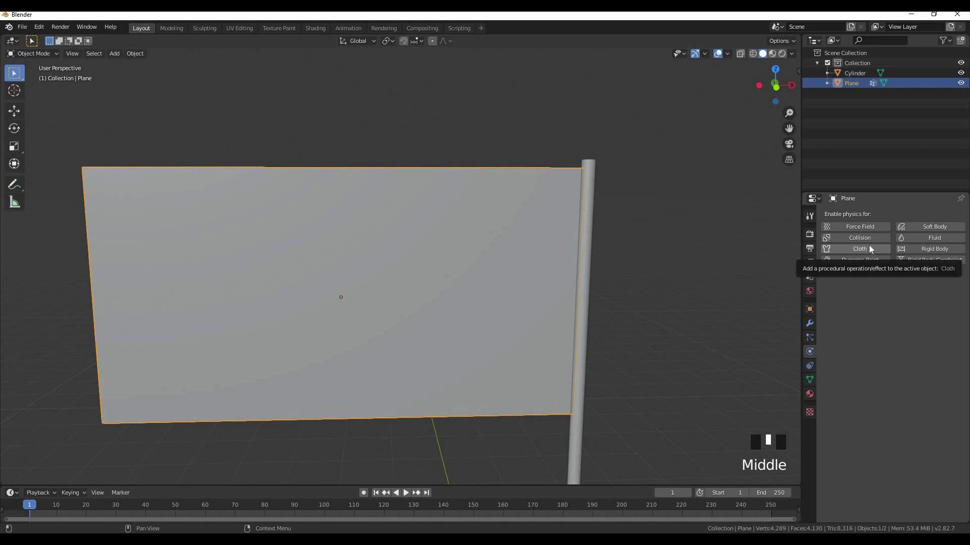
Enable Cloth physics on the flag plane and set its Quality Steps to 12
{"action": "left_click", "coordinate": [869, 247]}
{"action": "middle_click_drag", "start_coordinate": [567, 258], "coordinate": [733, 275]}
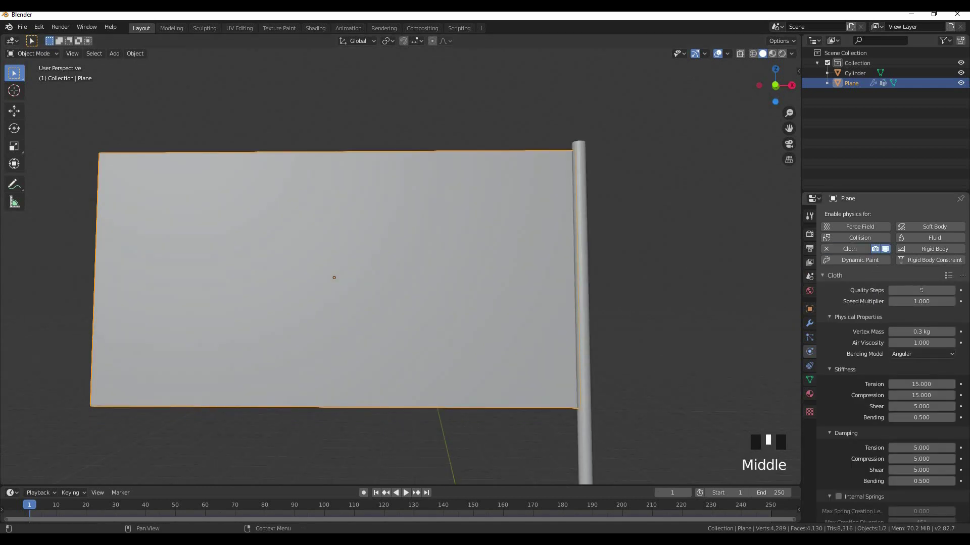
{"action": "left_click", "coordinate": [921, 290]}
{"action": "key", "text": "Return"}
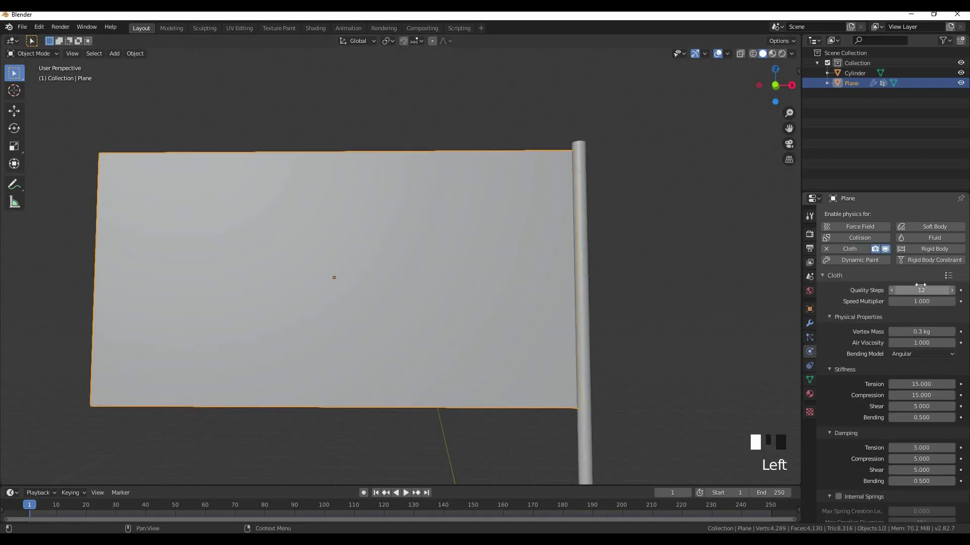
Play the cloth simulation to check how the unpinned flag behaves, and return to frame 1
{"action": "scroll", "coordinate": [527, 227], "scroll_direction": "down", "scroll_amount": 2}
{"action": "middle_click_drag", "start_coordinate": [527, 227], "coordinate": [548, 212]}
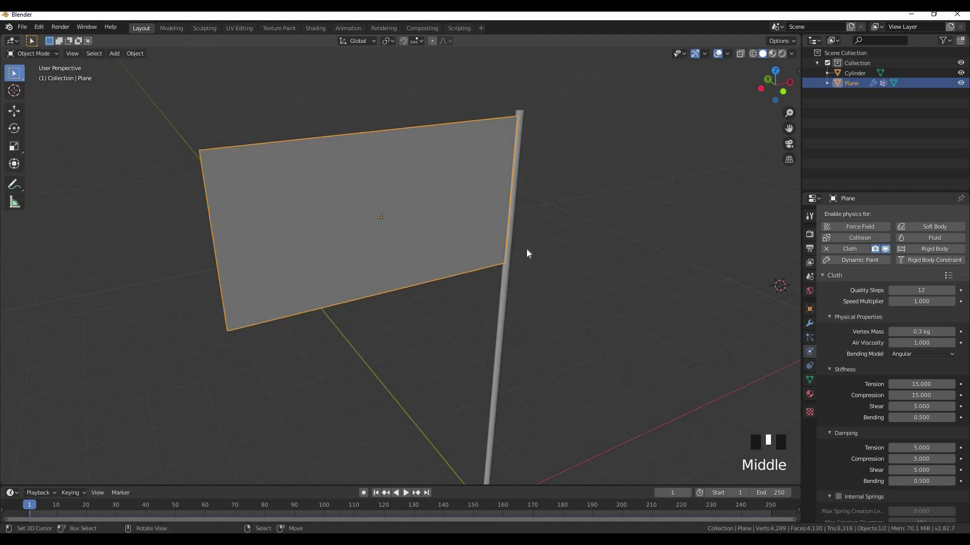
{"action": "key", "text": "space"}
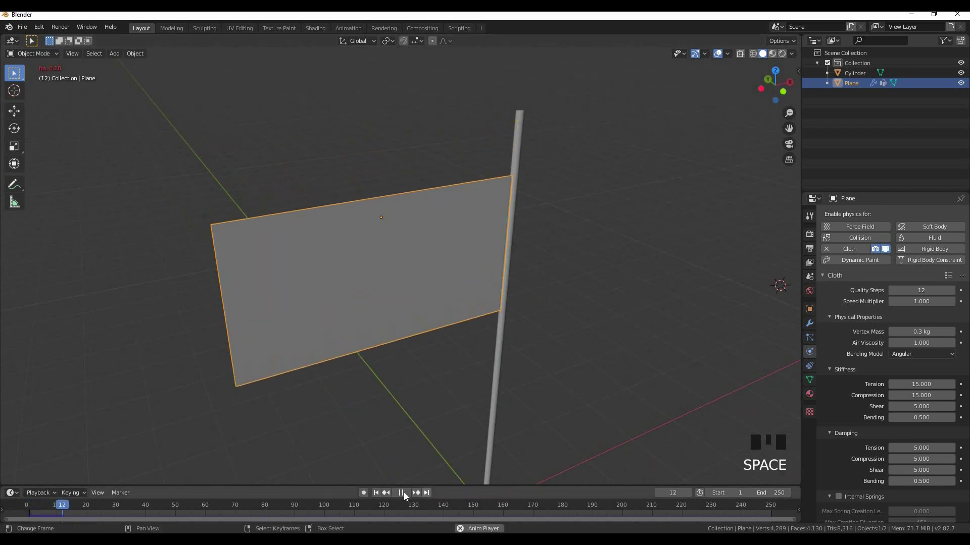
{"action": "key", "text": "Left"}
{"action": "key", "text": "Left"}
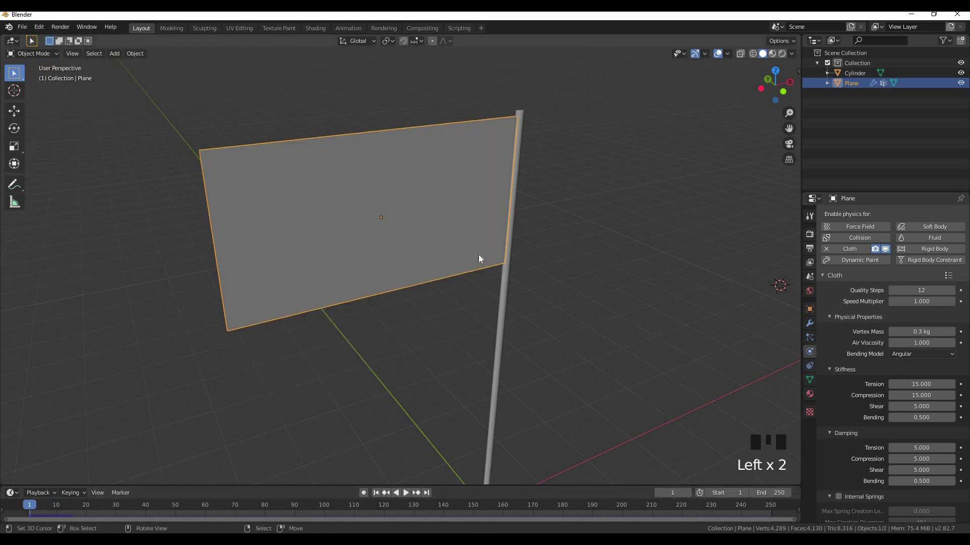
In the flag's cloth Shape settings, set the Pin Group to the vertex group "Group"
{"action": "middle_click_drag", "start_coordinate": [479, 258], "coordinate": [783, 345]}
{"action": "scroll", "coordinate": [836, 364], "scroll_direction": "down", "scroll_amount": 4}
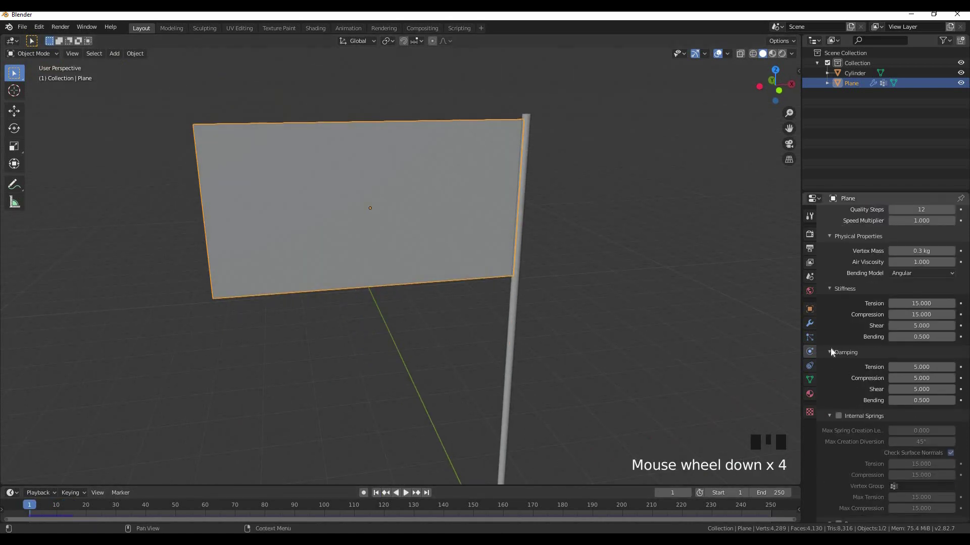
{"action": "left_click", "coordinate": [826, 291]}
{"action": "left_click", "coordinate": [831, 237]}
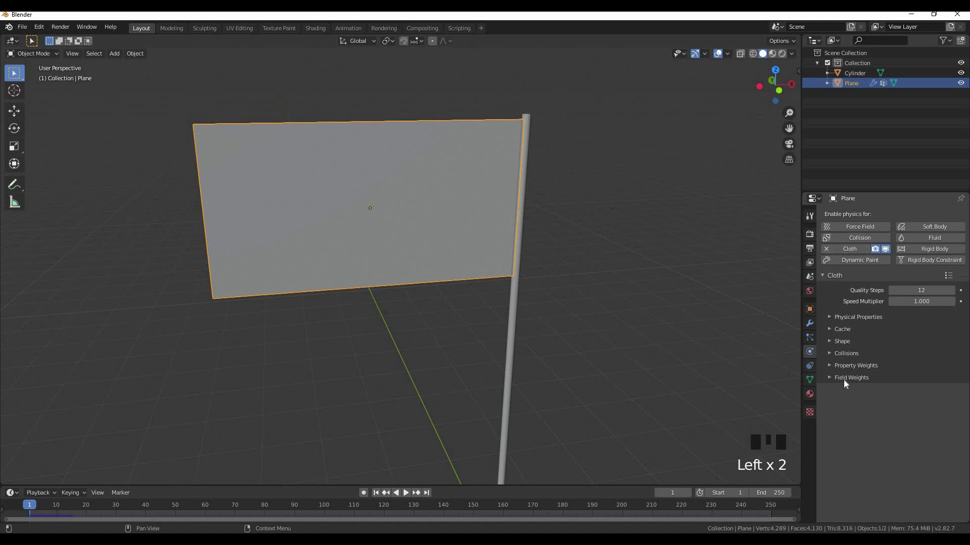
{"action": "left_click", "coordinate": [839, 329]}
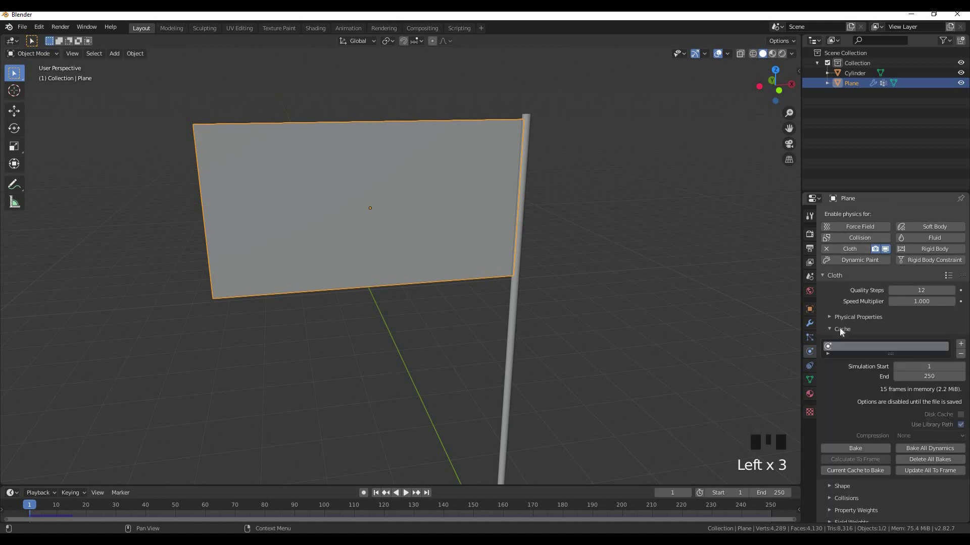
{"action": "left_click", "coordinate": [840, 329]}
{"action": "left_click", "coordinate": [844, 340]}
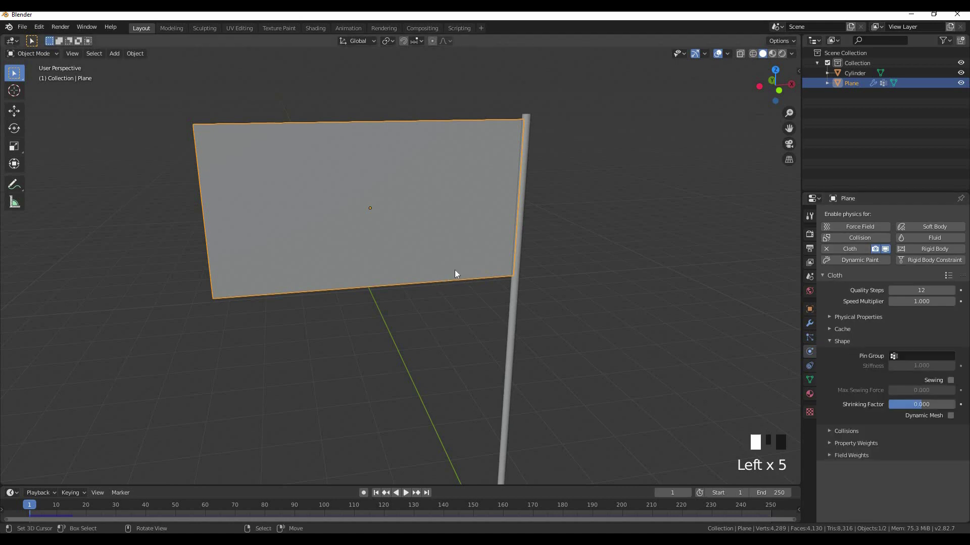
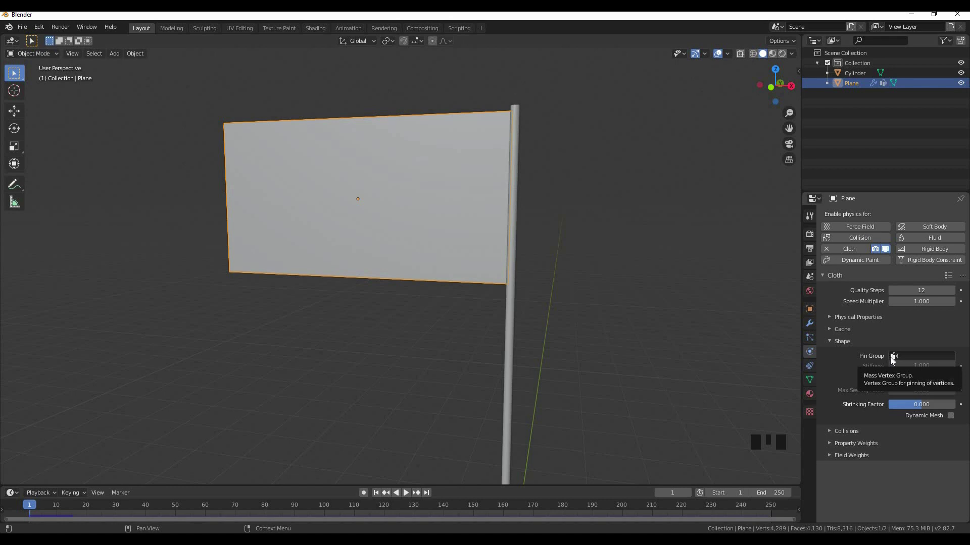
{"action": "left_click", "coordinate": [890, 357]}
{"action": "left_click", "coordinate": [883, 372]}
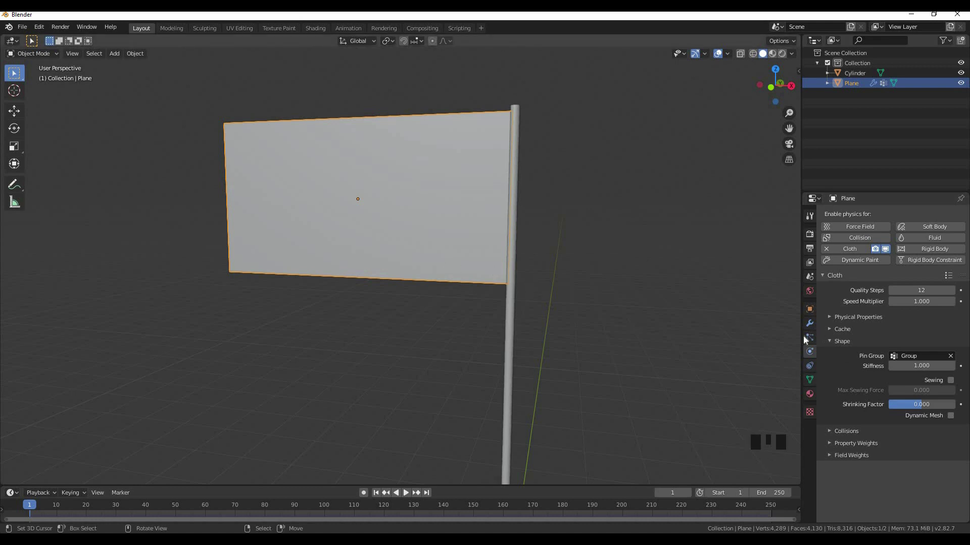
Play the cloth simulation with the pinned vertices, stop it, and return to frame 1
{"action": "key", "text": "space"}
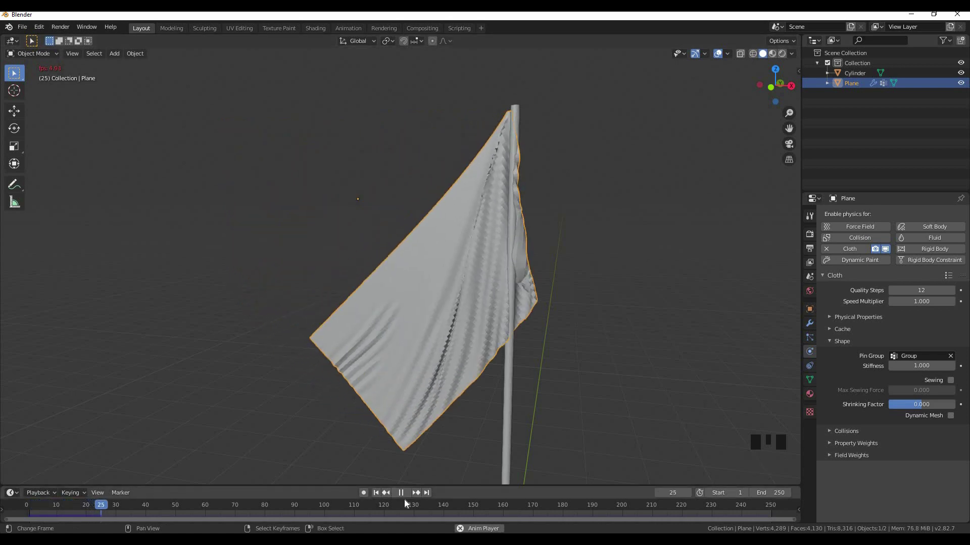
{"action": "left_click", "coordinate": [402, 492]}
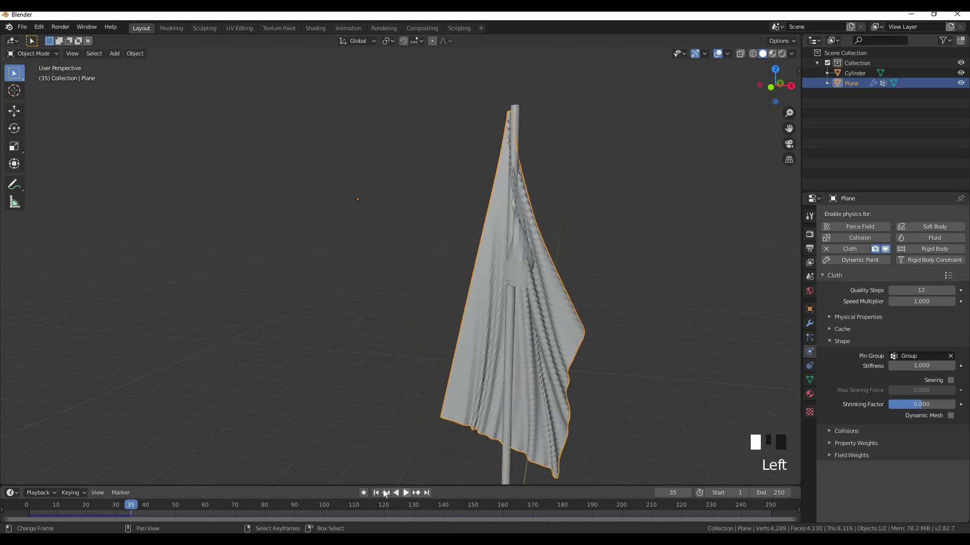
{"action": "left_click", "coordinate": [376, 492]}
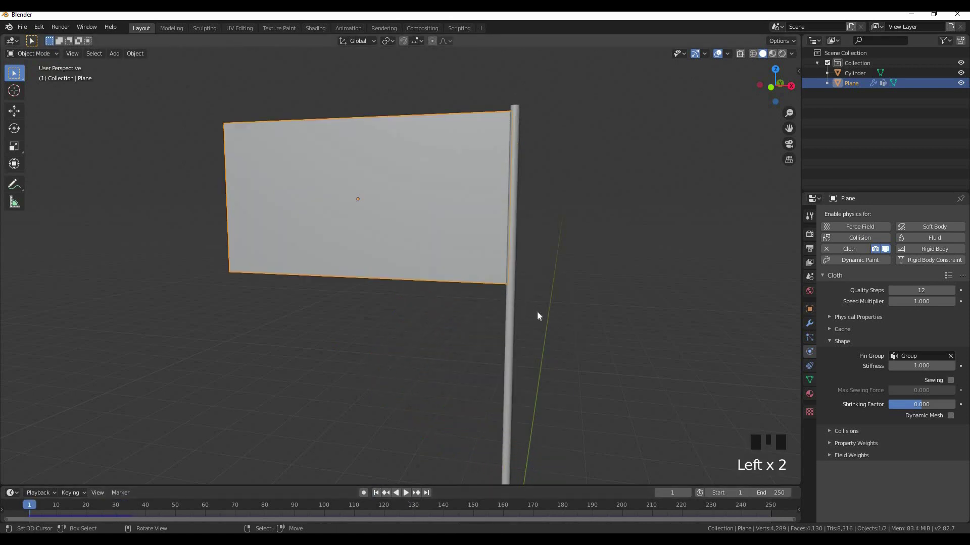
Add a Wind force field to the scene
{"action": "middle_click_drag", "start_coordinate": [363, 269], "coordinate": [401, 256]}
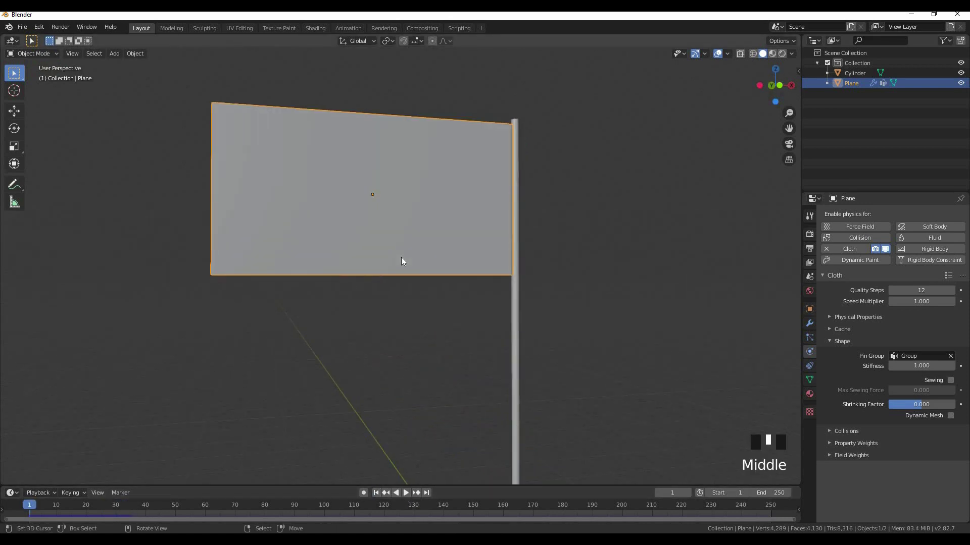
{"action": "key", "text": "KP_1"}
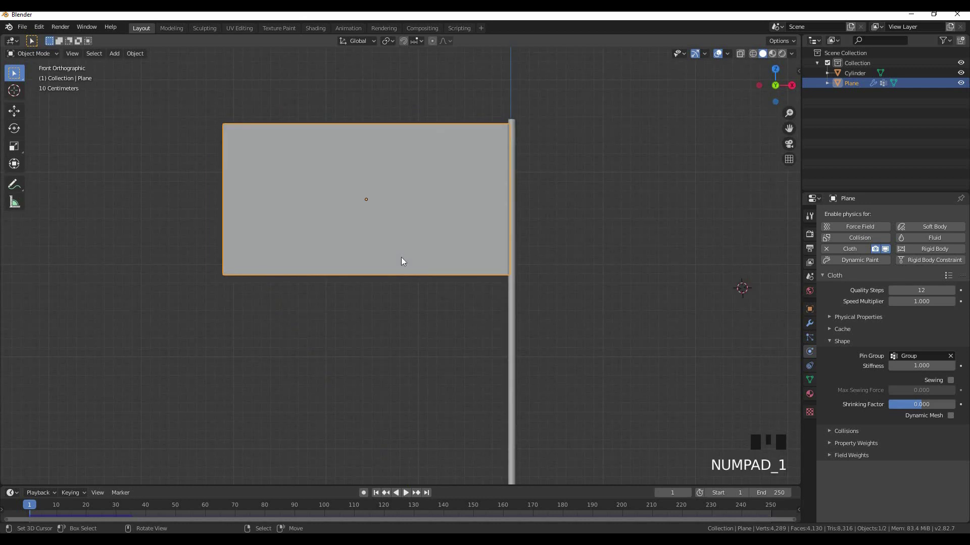
{"action": "key", "text": "KP_7"}
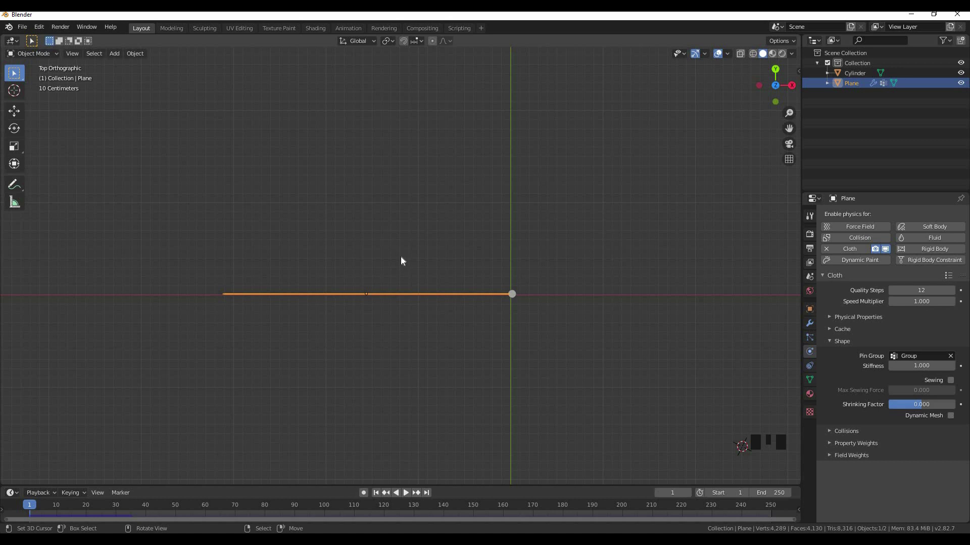
{"action": "middle_click_drag", "start_coordinate": [559, 302], "coordinate": [534, 273]}
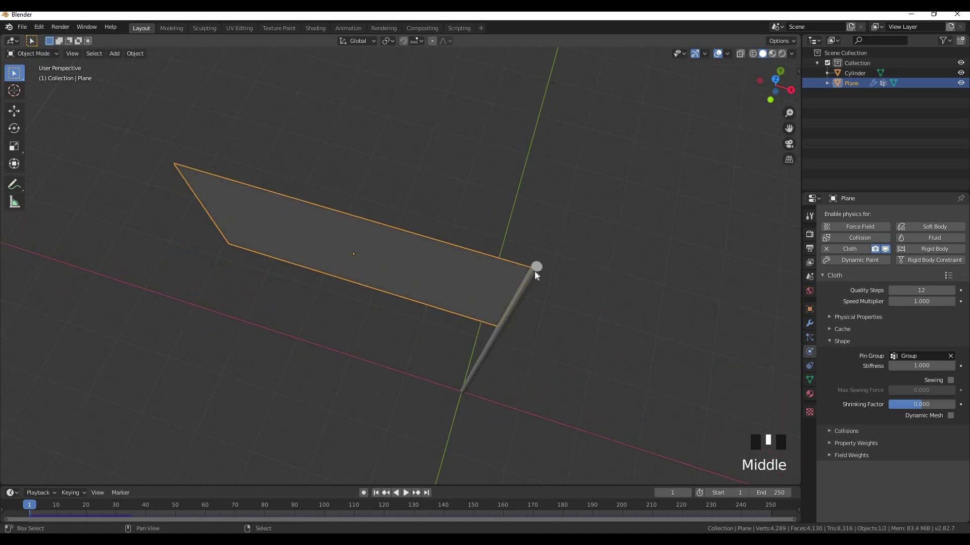
{"action": "key", "text": "shift+a"}
{"action": "mouse_move", "coordinate": [535, 273]}
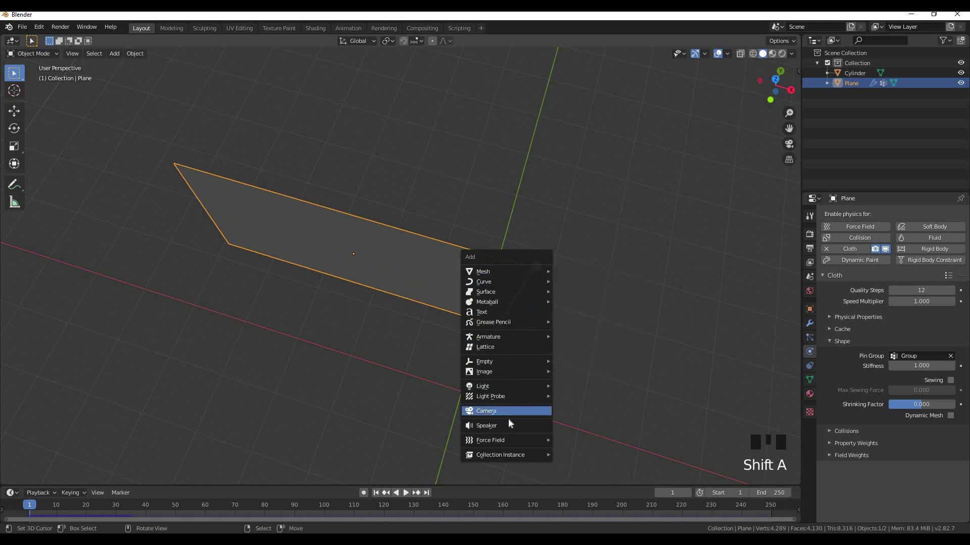
{"action": "mouse_move", "coordinate": [513, 441]}
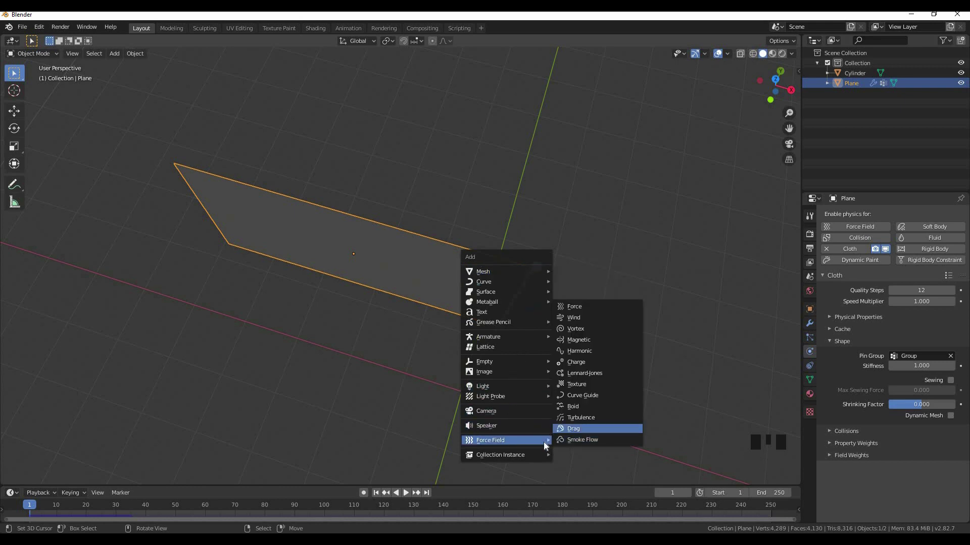
{"action": "left_click", "coordinate": [572, 317]}
{"action": "scroll", "coordinate": [573, 350], "scroll_direction": "down", "scroll_amount": 6}
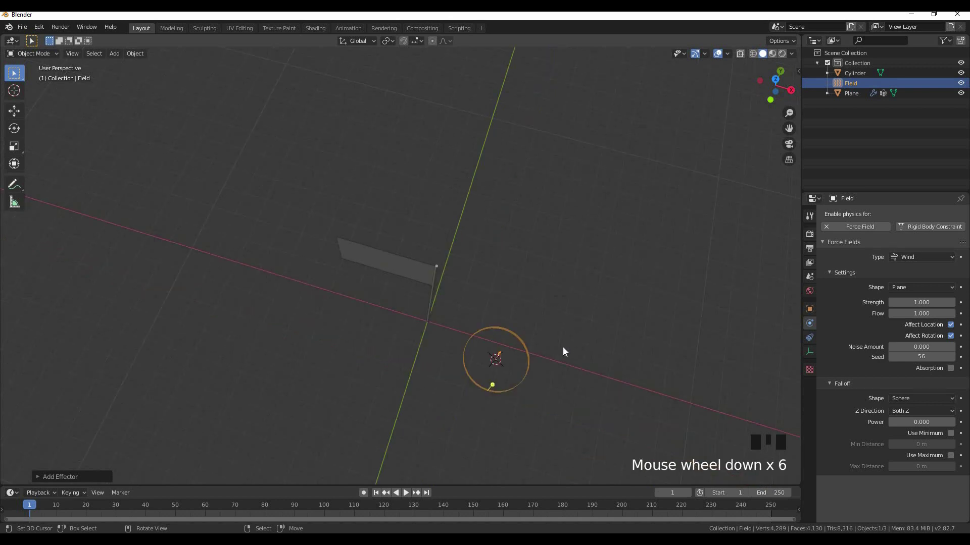
Rotate the wind field -90° in front view to blow toward the flag, move it beside the pole at flag height, and enlarge it slightly
{"action": "key", "text": "KP_1"}
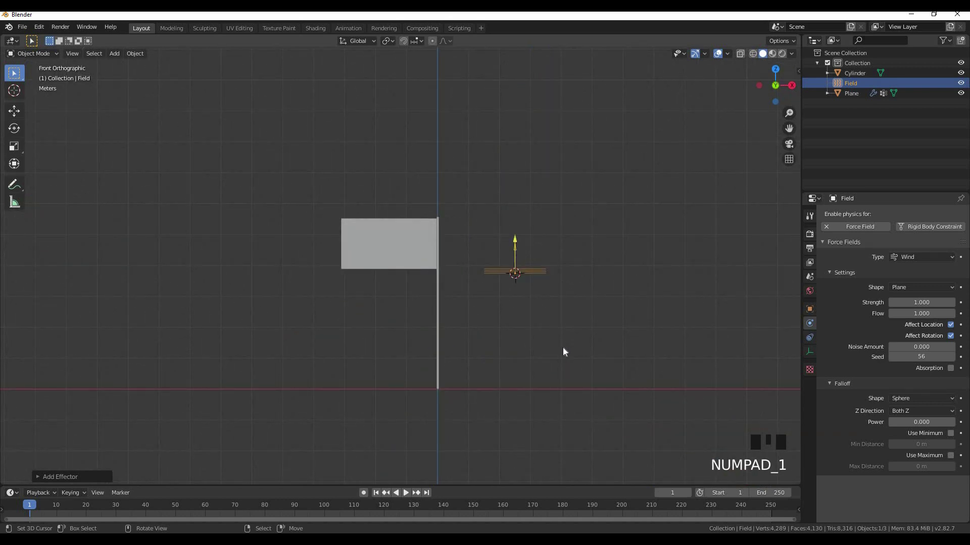
{"action": "type", "text": "r-90"}
{"action": "key", "text": "Return"}
{"action": "key", "text": "g"}
{"action": "left_click", "coordinate": [556, 310]}
{"action": "key", "text": "s"}
{"action": "key", "text": "Escape"}
{"action": "type", "text": "s2"}
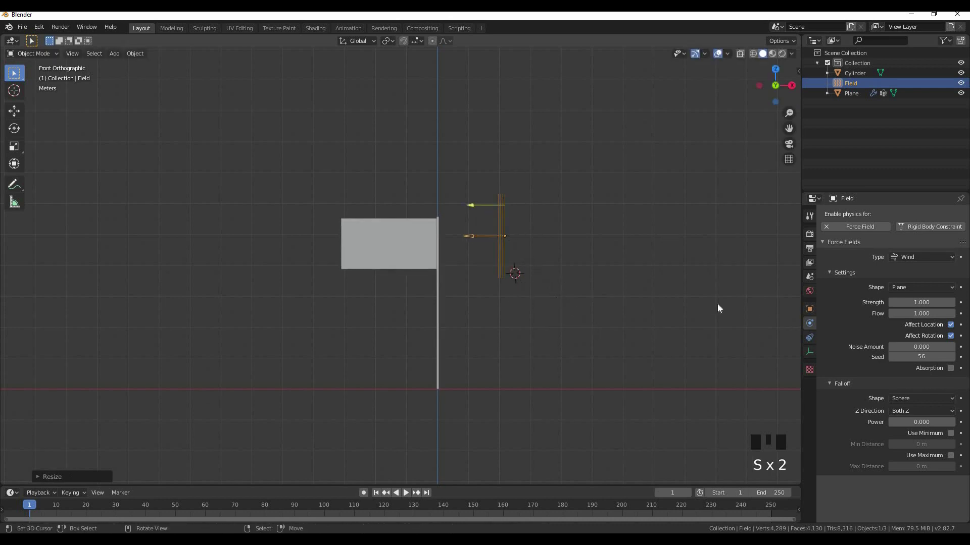
{"action": "key", "text": "Return"}
Set the wind field's strength to 40000 and preview the flag simulation, replaying it from frame 1
{"action": "left_click", "coordinate": [921, 302]}
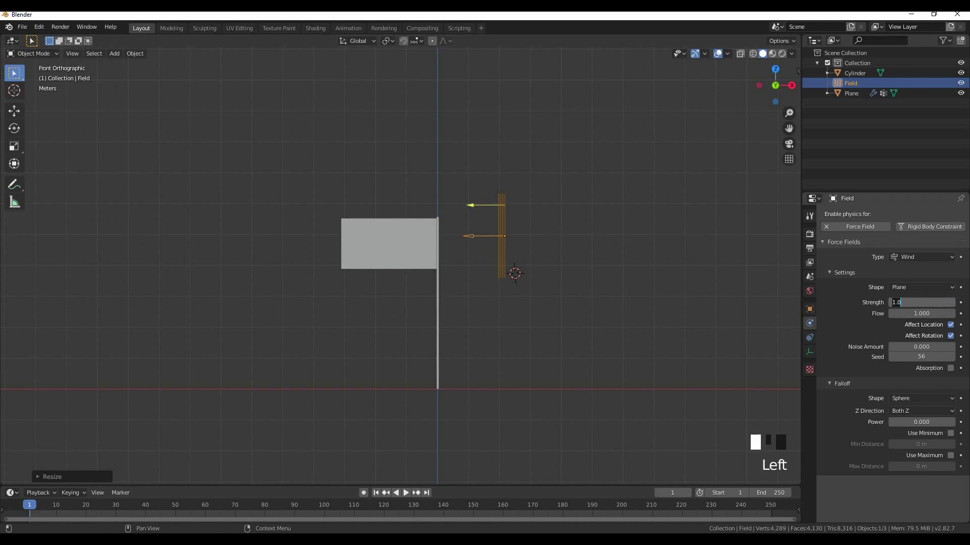
{"action": "type", "text": "400"}
{"action": "key", "text": "space"}
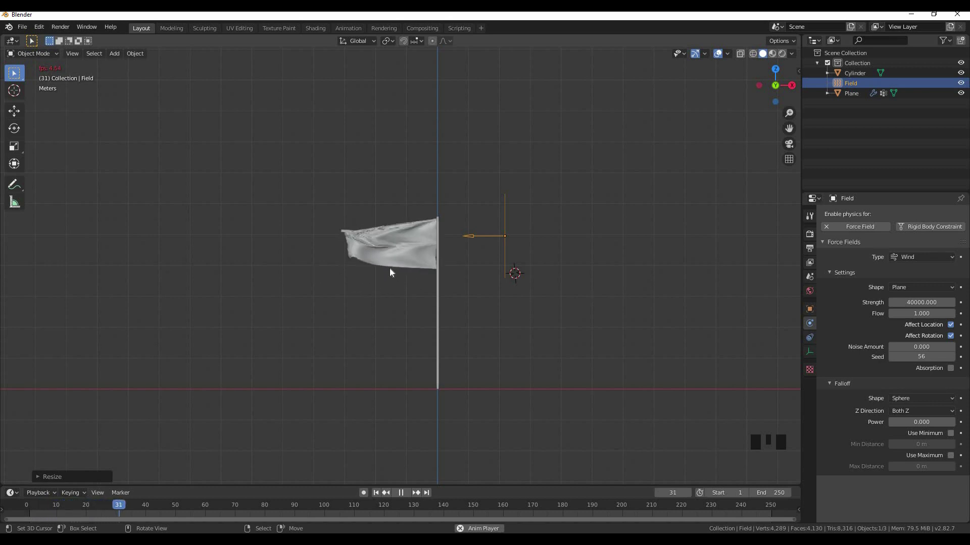
{"action": "middle_click_drag", "start_coordinate": [389, 268], "coordinate": [427, 260]}
{"action": "scroll", "coordinate": [484, 263], "scroll_direction": "up", "scroll_amount": 4}
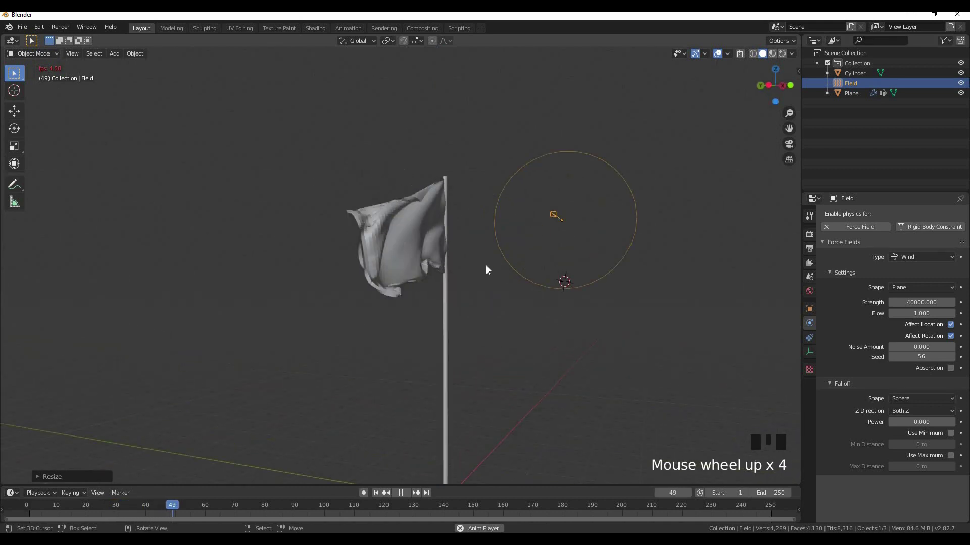
{"action": "middle_click_drag", "start_coordinate": [464, 268], "coordinate": [422, 443]}
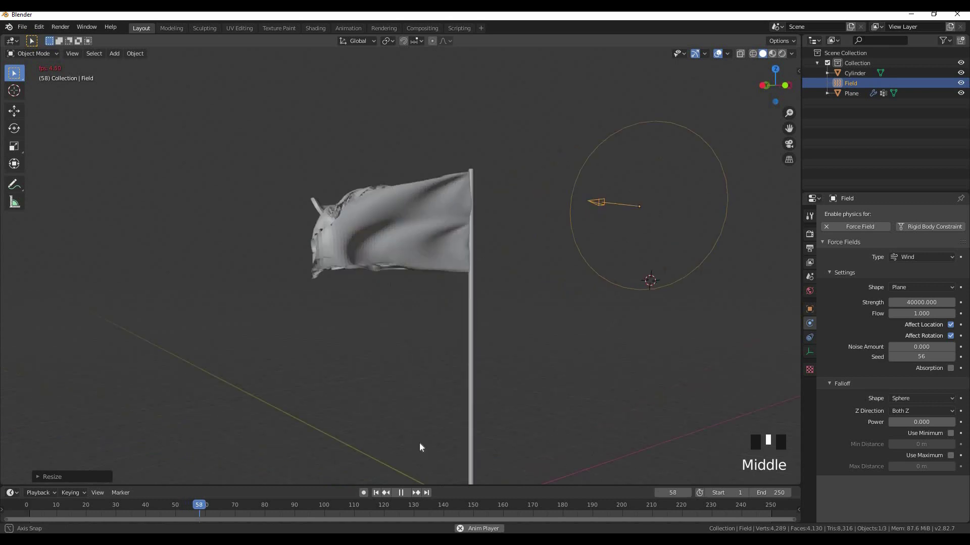
{"action": "left_click", "coordinate": [401, 493]}
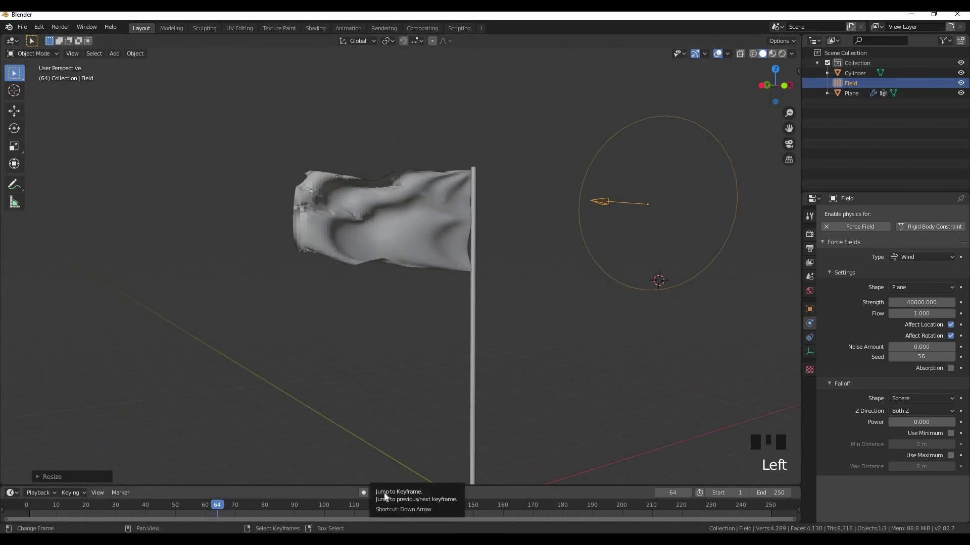
{"action": "left_click", "coordinate": [380, 495]}
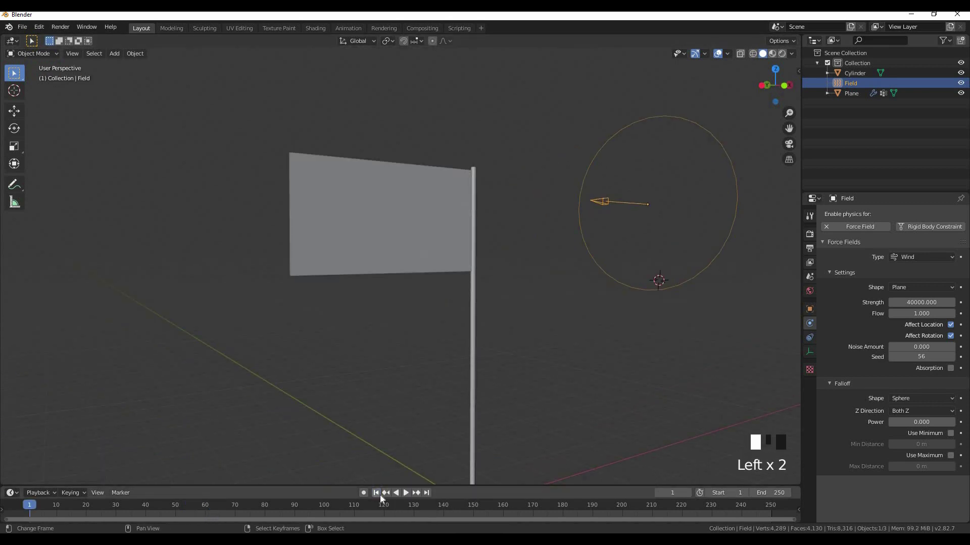
{"action": "left_click", "coordinate": [405, 492]}
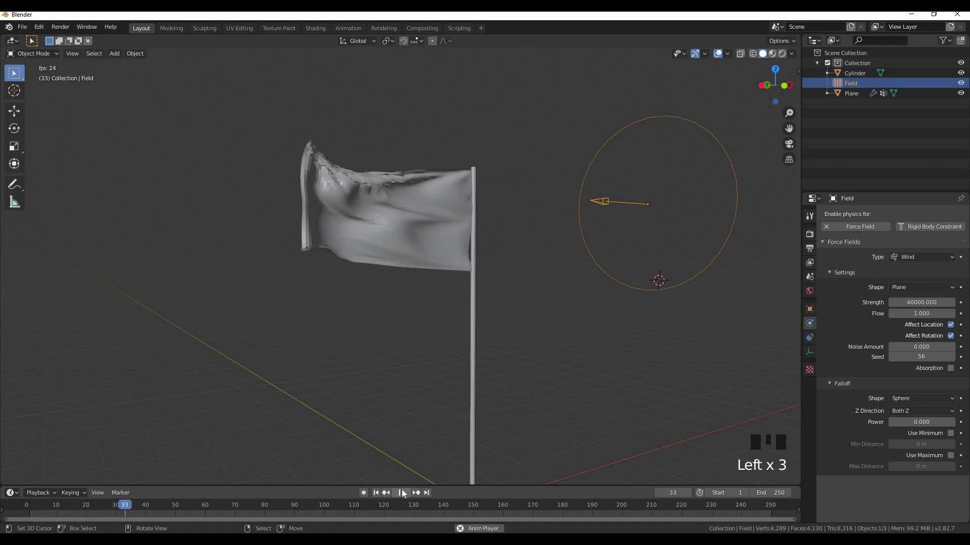
{"action": "left_click", "coordinate": [402, 491]}
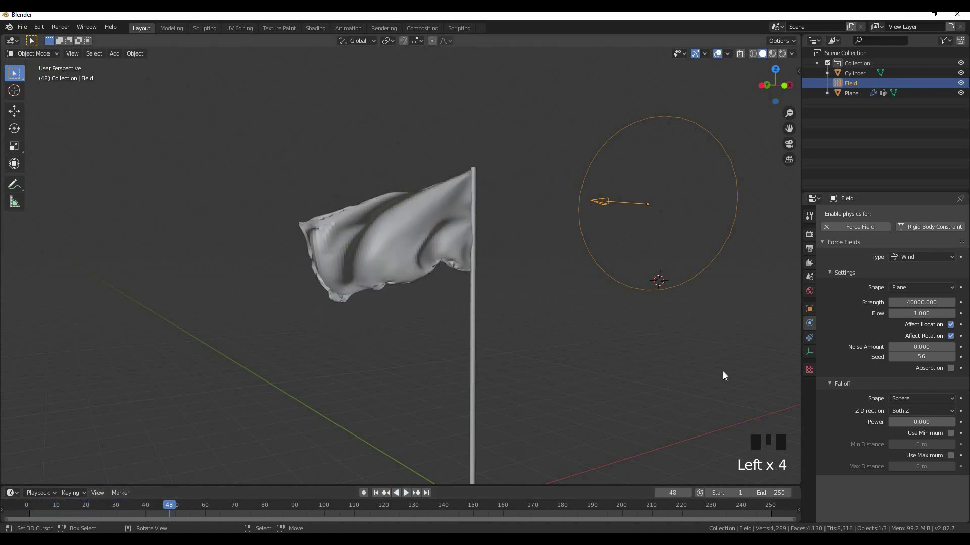
Set the wind field's flow to 5 and play the simulation briefly to check the flag's movement
{"action": "left_click", "coordinate": [913, 315]}
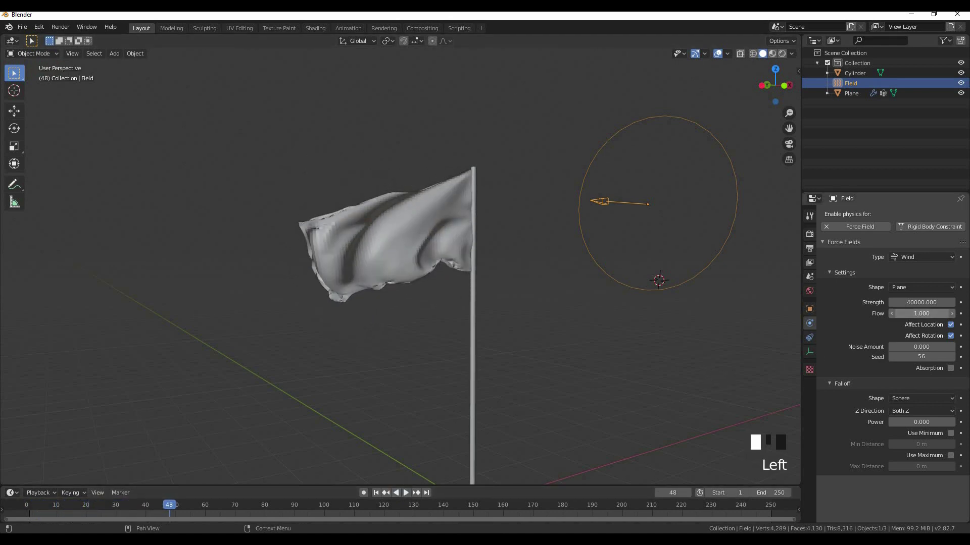
{"action": "left_click", "coordinate": [913, 314]}
{"action": "type", "text": "5"}
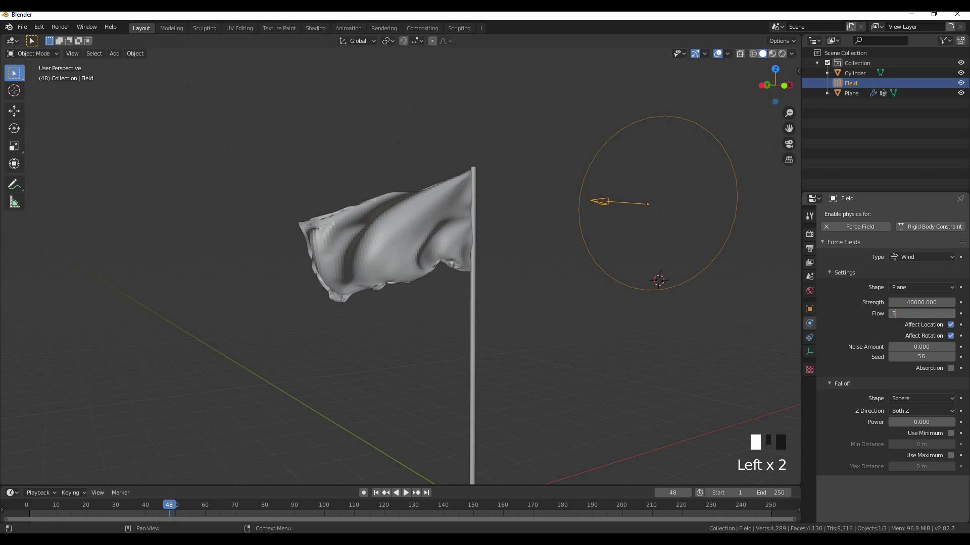
{"action": "key", "text": "space"}
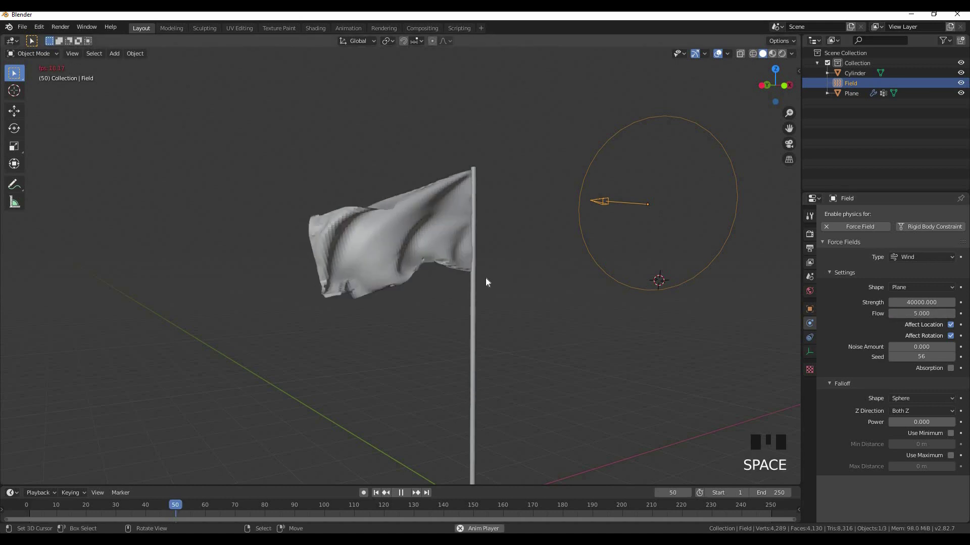
{"action": "left_click", "coordinate": [401, 492]}
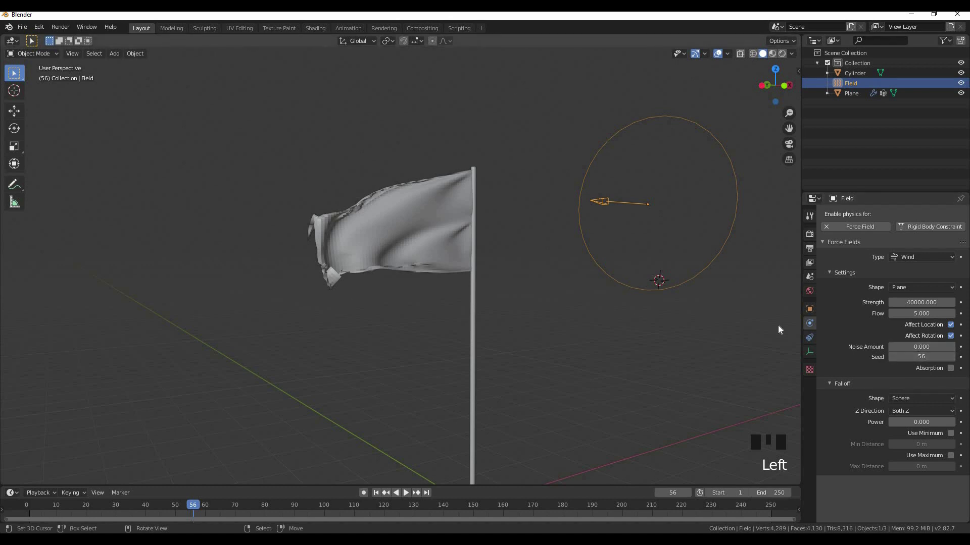
{"action": "scroll", "coordinate": [778, 329], "scroll_direction": "down", "scroll_amount": 2}
{"action": "middle_click_drag", "start_coordinate": [302, 262], "coordinate": [291, 263]}
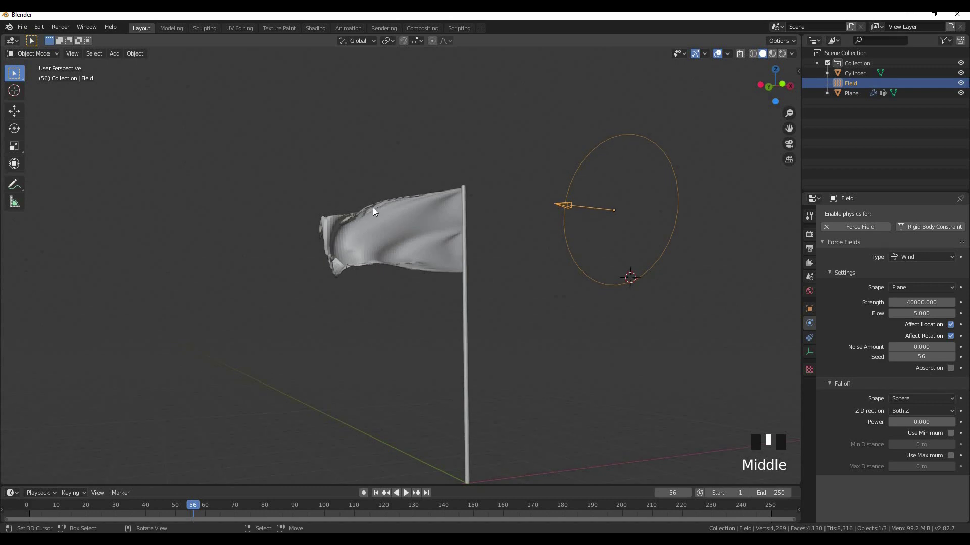
Set the wind field's strength to 35000 and resume the simulation
{"action": "double_click", "coordinate": [924, 303]}
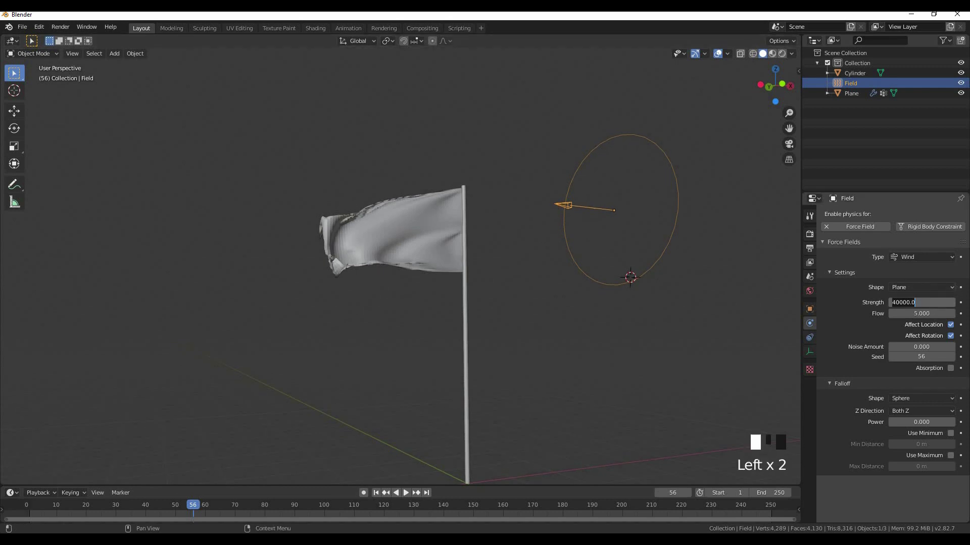
{"action": "key", "text": "BackSpace"}
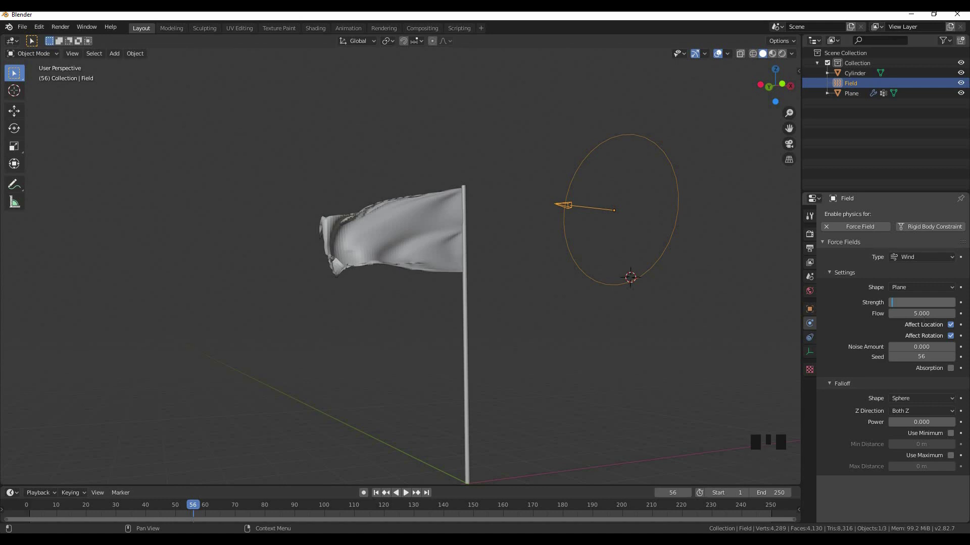
{"action": "type", "text": "35000"}
{"action": "key", "text": "Return"}
{"action": "key", "text": "space"}
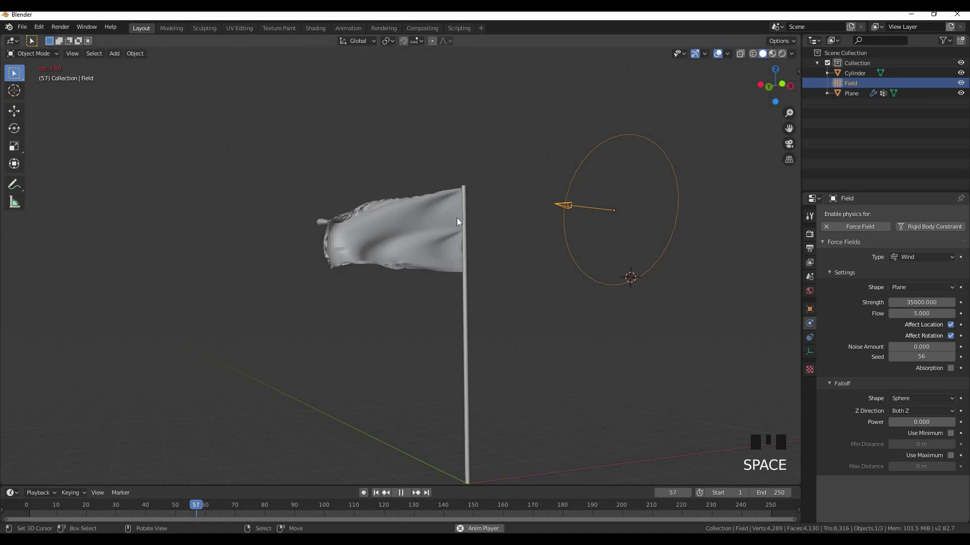
Replay the simulation from frame 1, view the flag from another angle, and stop playback
{"action": "key", "text": "shift+Left"}
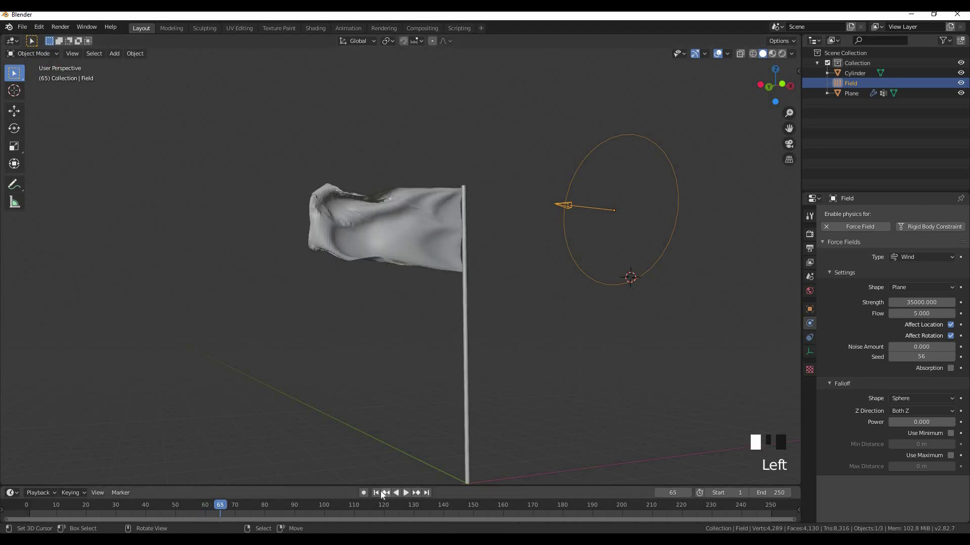
{"action": "key", "text": "shift+Left"}
{"action": "key", "text": "space"}
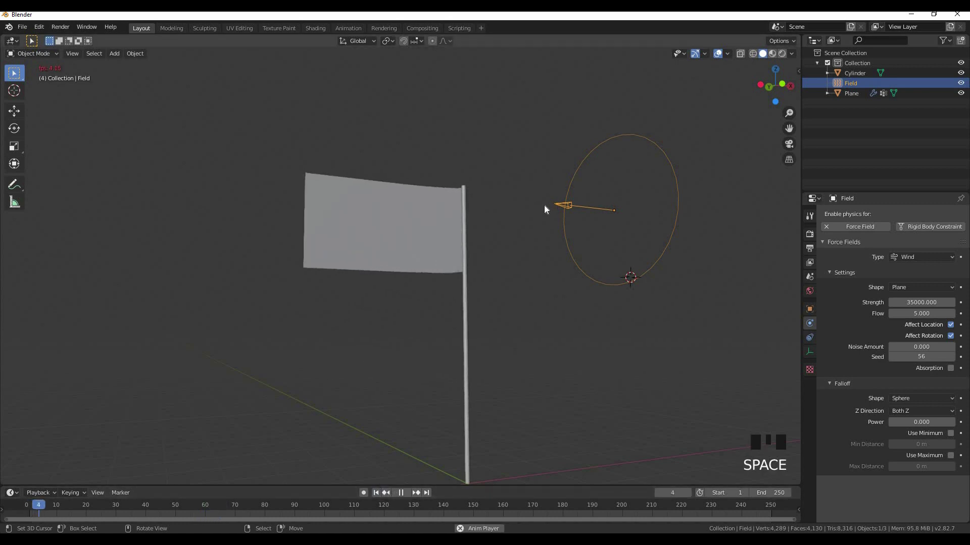
{"action": "middle_click_drag", "start_coordinate": [465, 241], "coordinate": [398, 240]}
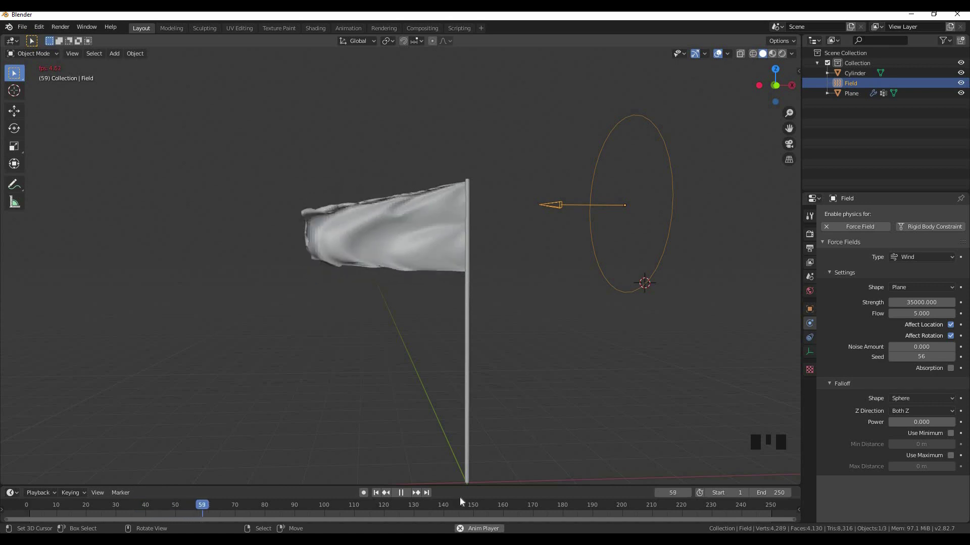
{"action": "left_click", "coordinate": [402, 492]}
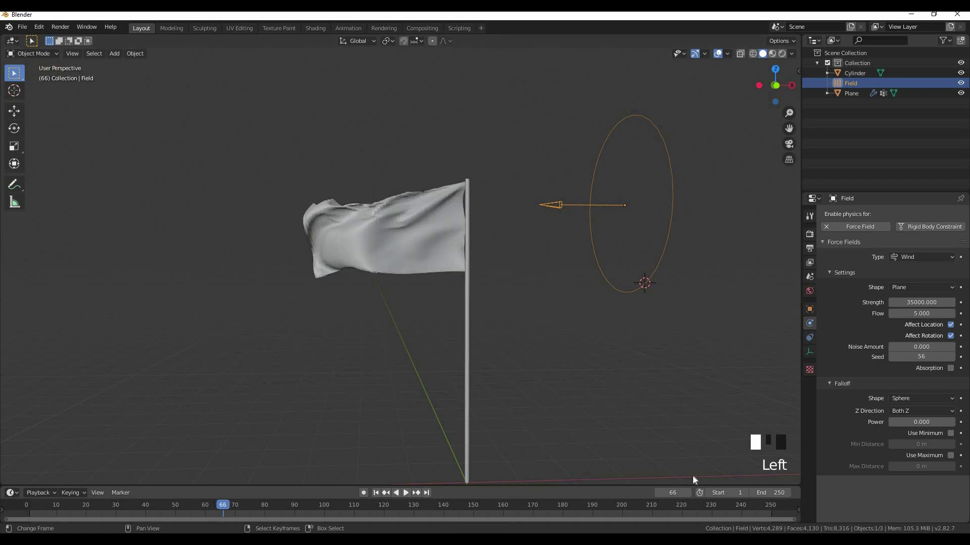
Set the animation's frame range to start at 30 and end at 130
{"action": "double_click", "coordinate": [734, 494]}
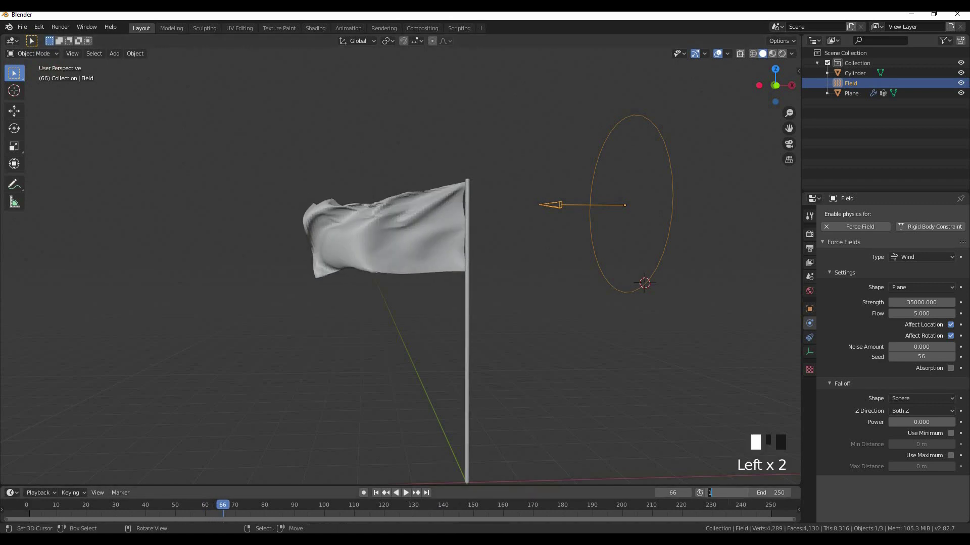
{"action": "left_click", "coordinate": [770, 493]}
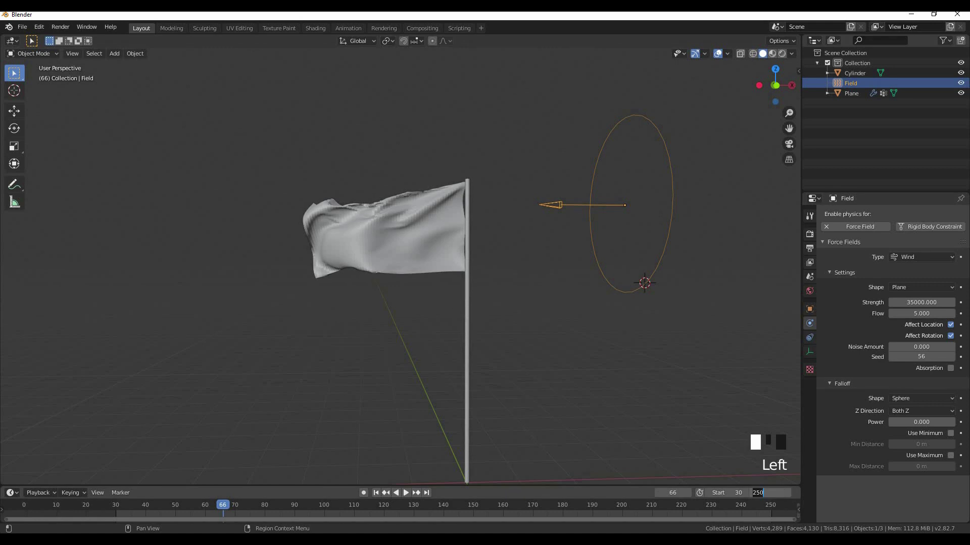
{"action": "type", "text": "130"}
{"action": "key", "text": "Return"}
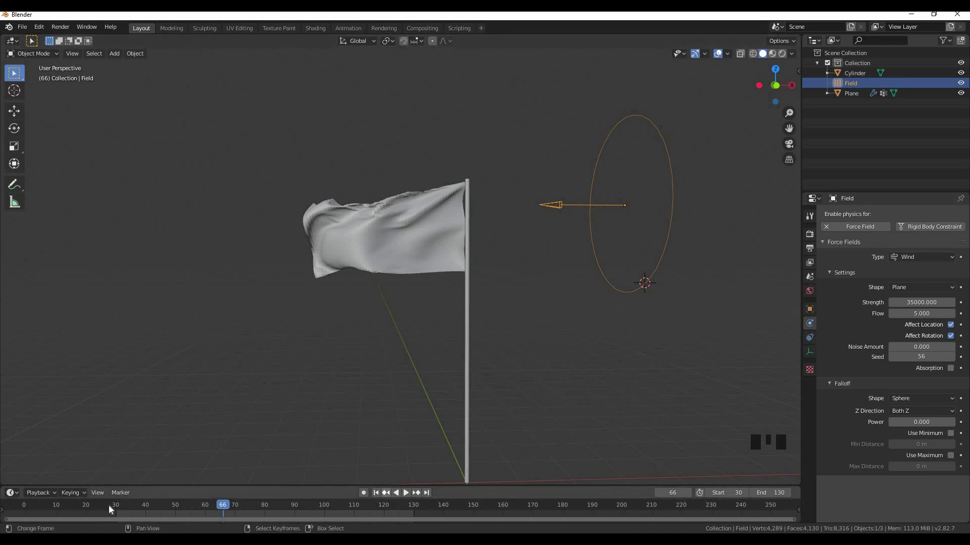
Play the flag animation over the new frame range, stop it, and return to the start frame 30
{"action": "left_click", "coordinate": [408, 493]}
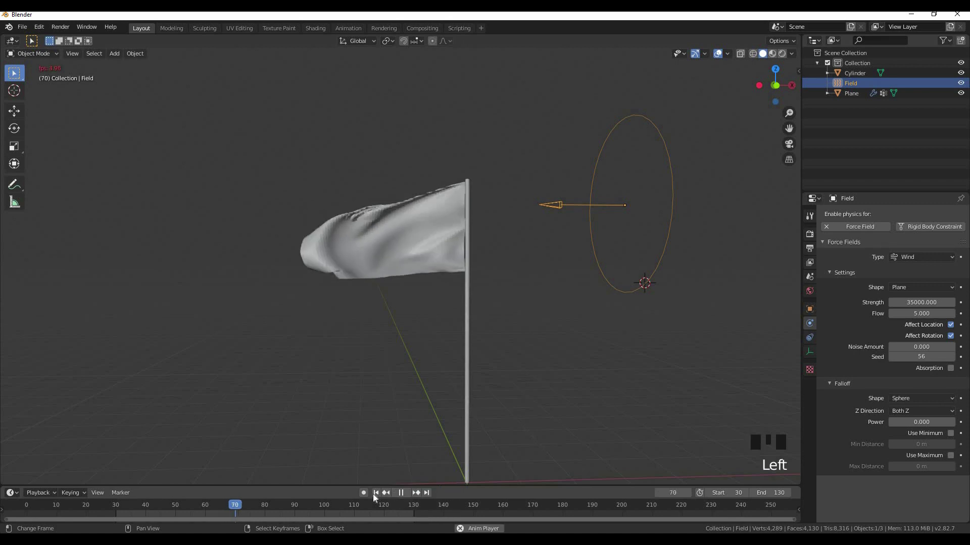
{"action": "left_click", "coordinate": [376, 493]}
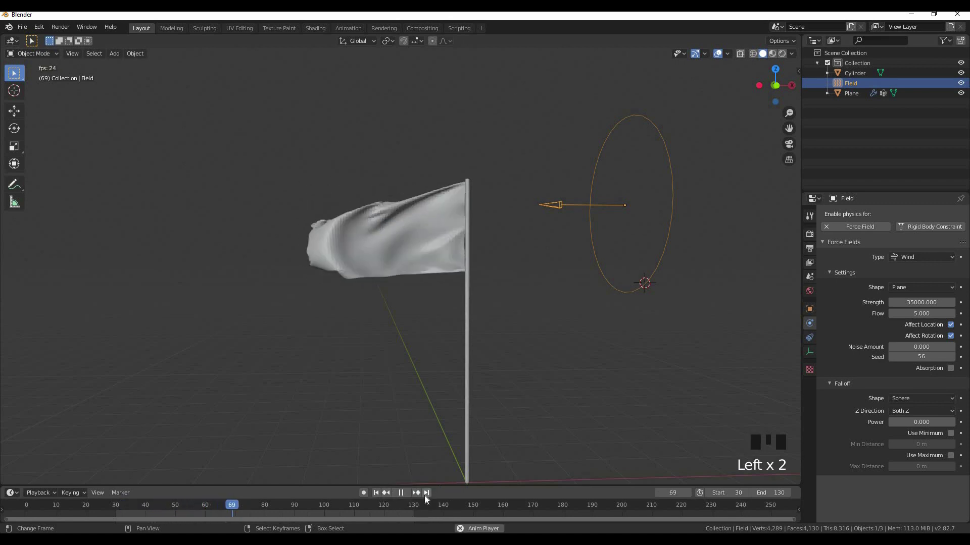
{"action": "left_click", "coordinate": [401, 493]}
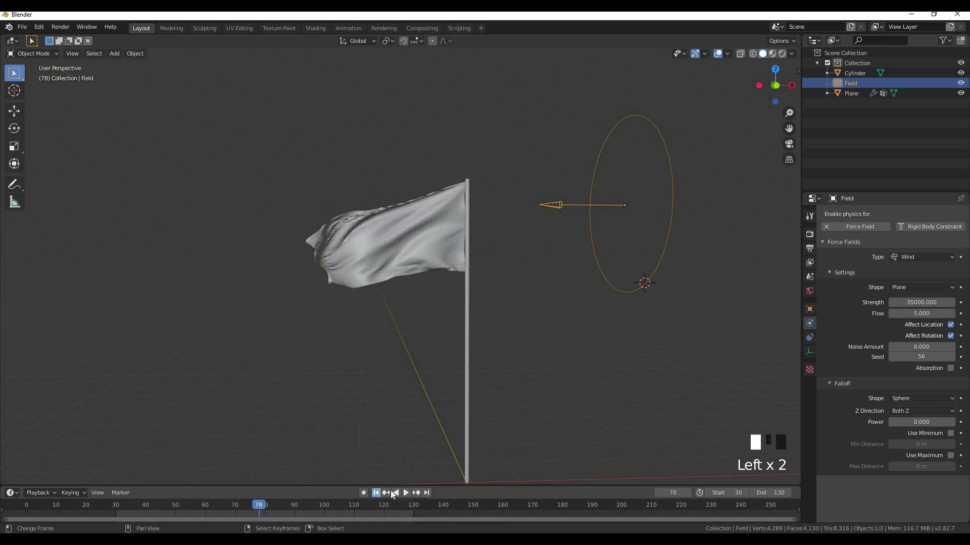
{"action": "left_click", "coordinate": [377, 494]}
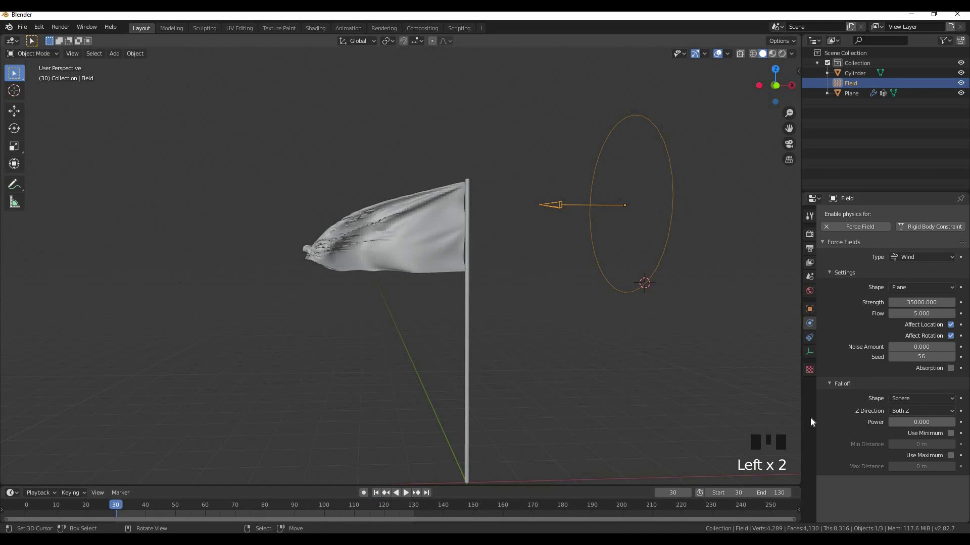
Select the flag plane and bring up its cloth physics settings
{"action": "right_click", "coordinate": [383, 263]}
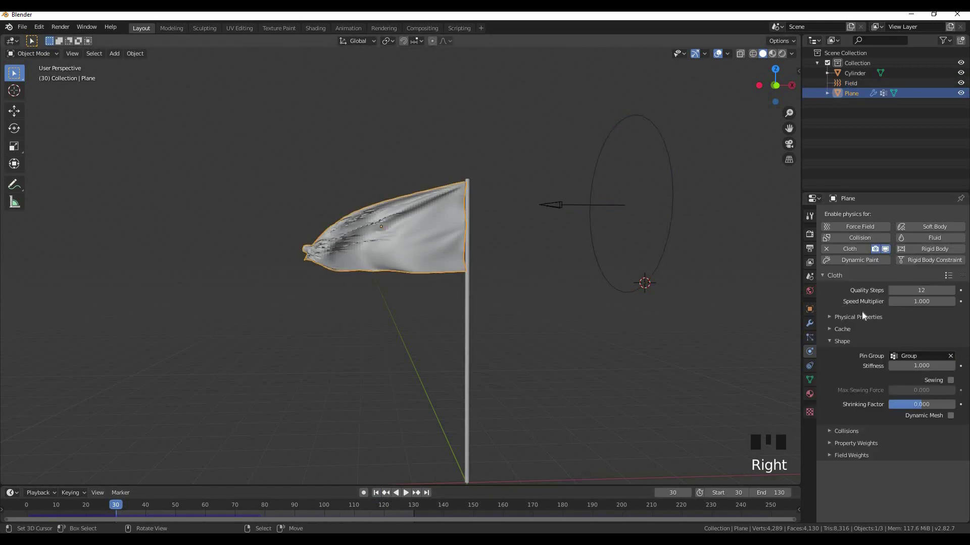
{"action": "left_click", "coordinate": [826, 275]}
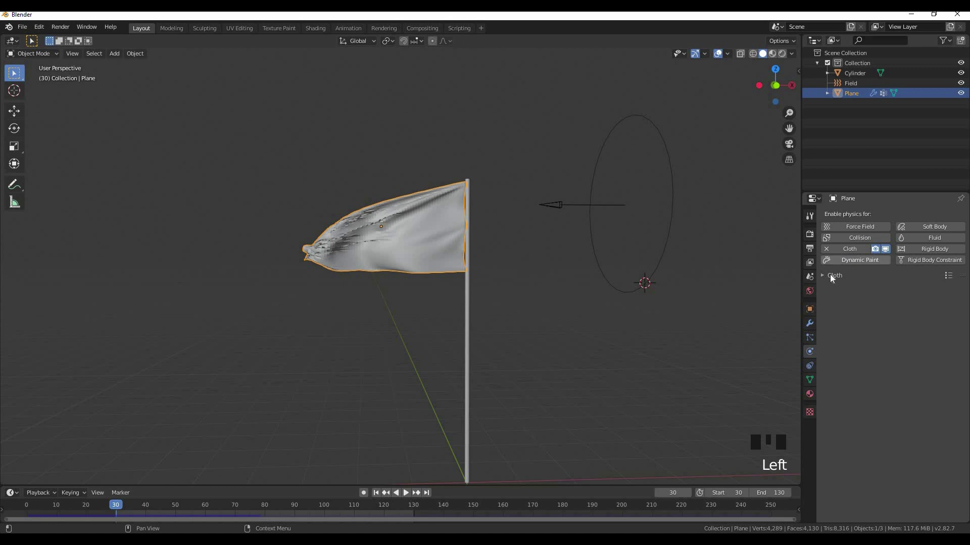
{"action": "left_click", "coordinate": [830, 275]}
{"action": "scroll", "coordinate": [835, 295], "scroll_direction": "up", "scroll_amount": 4}
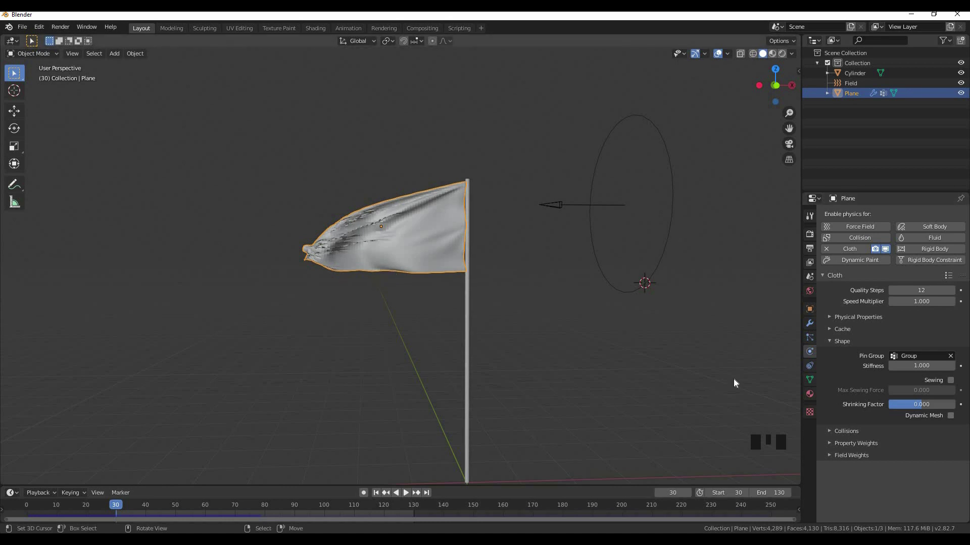
{"action": "double_click", "coordinate": [810, 379]}
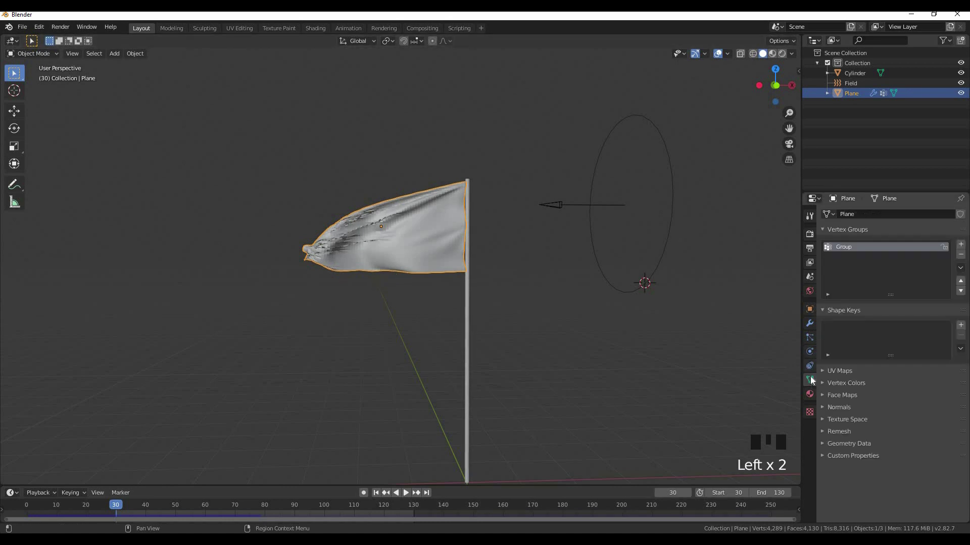
{"action": "left_click", "coordinate": [809, 365]}
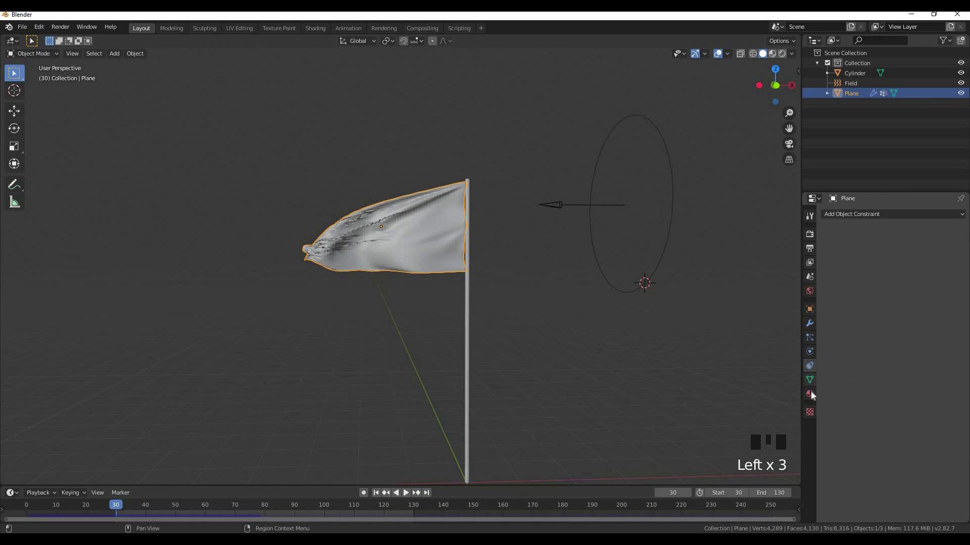
{"action": "left_click", "coordinate": [809, 352]}
{"action": "left_click", "coordinate": [834, 273]}
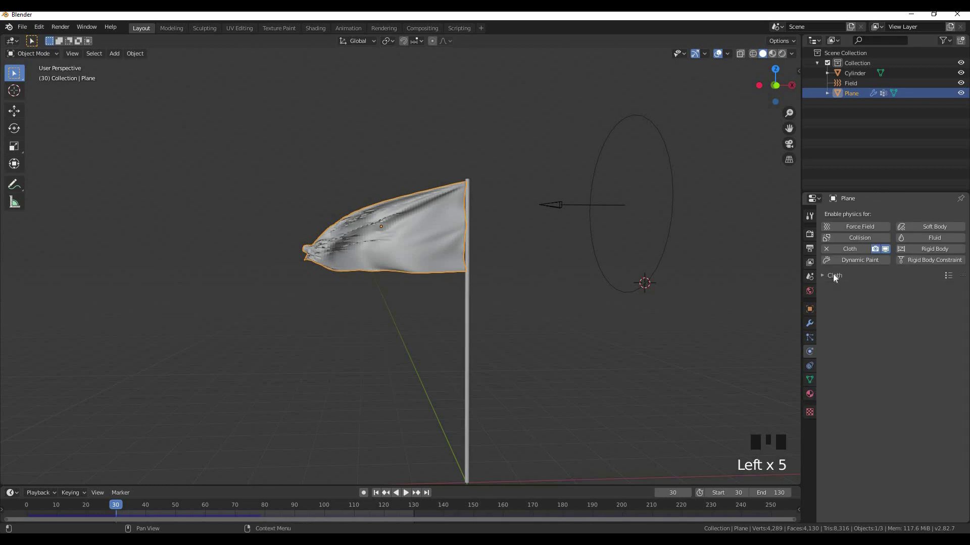
{"action": "left_click", "coordinate": [833, 274]}
Bake all dynamics from the flag's cloth cache settings
{"action": "left_click", "coordinate": [840, 329]}
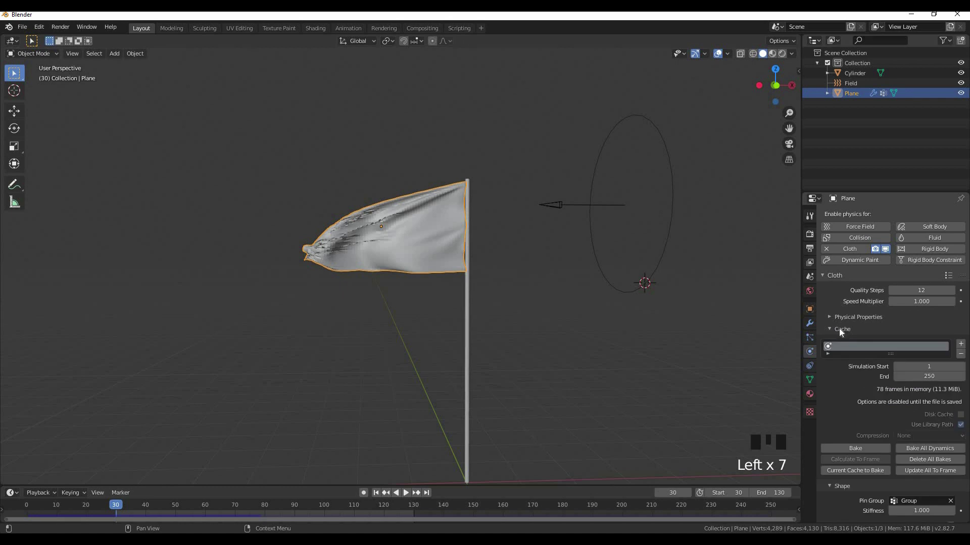
{"action": "left_click", "coordinate": [839, 329]}
{"action": "left_click", "coordinate": [841, 330]}
{"action": "scroll", "coordinate": [849, 334], "scroll_direction": "down", "scroll_amount": 3}
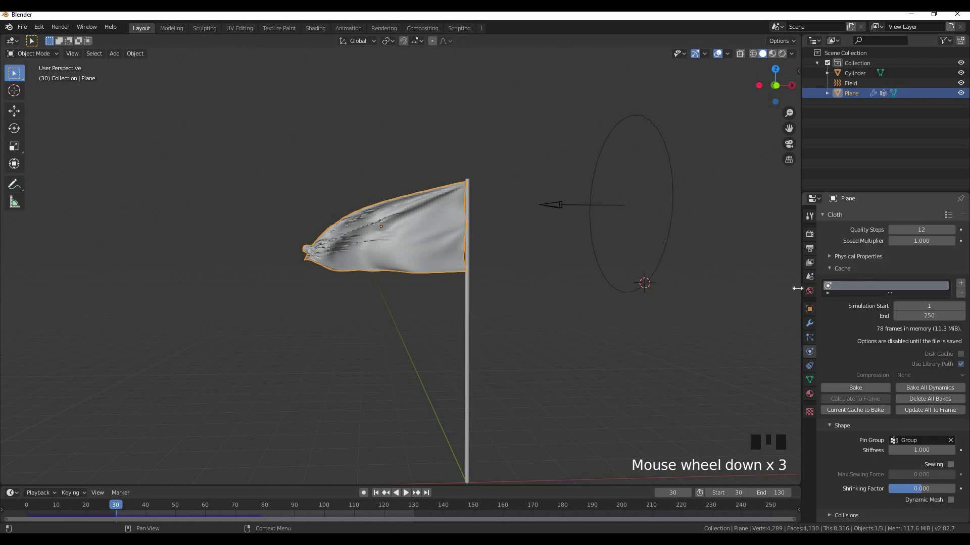
{"action": "left_click", "coordinate": [920, 389]}
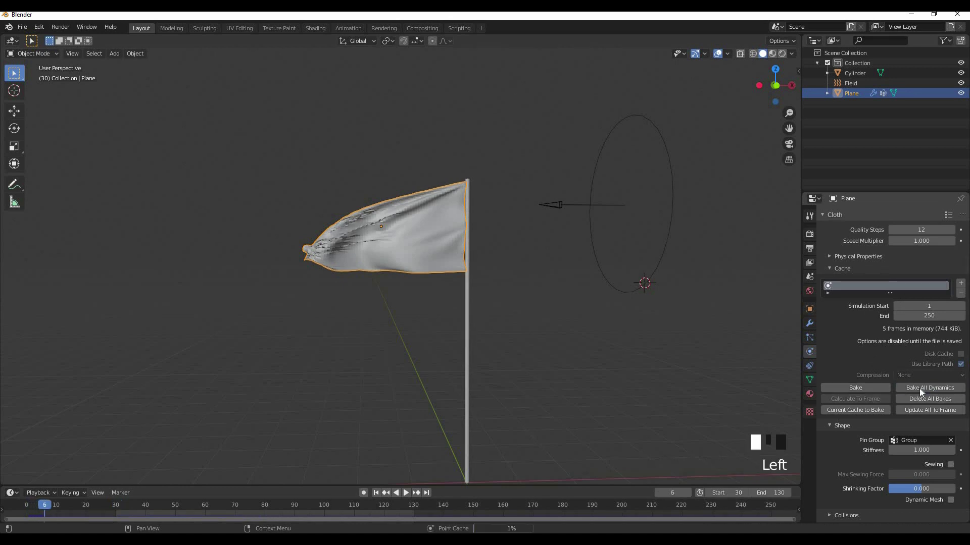
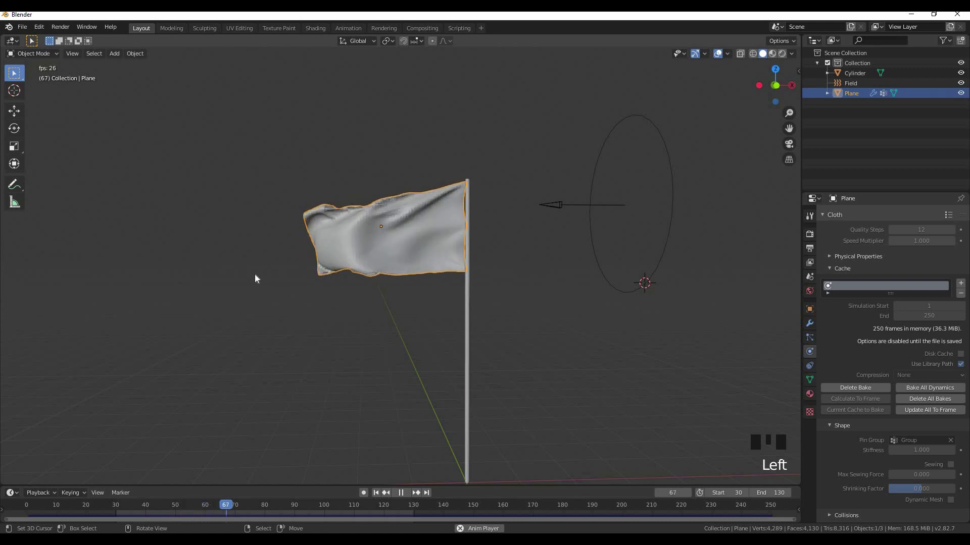
Play the baked animation and view the flag closer from another angle in Material Preview shading
{"action": "middle_click_drag", "start_coordinate": [255, 277], "coordinate": [471, 297]}
{"action": "key", "text": "z"}
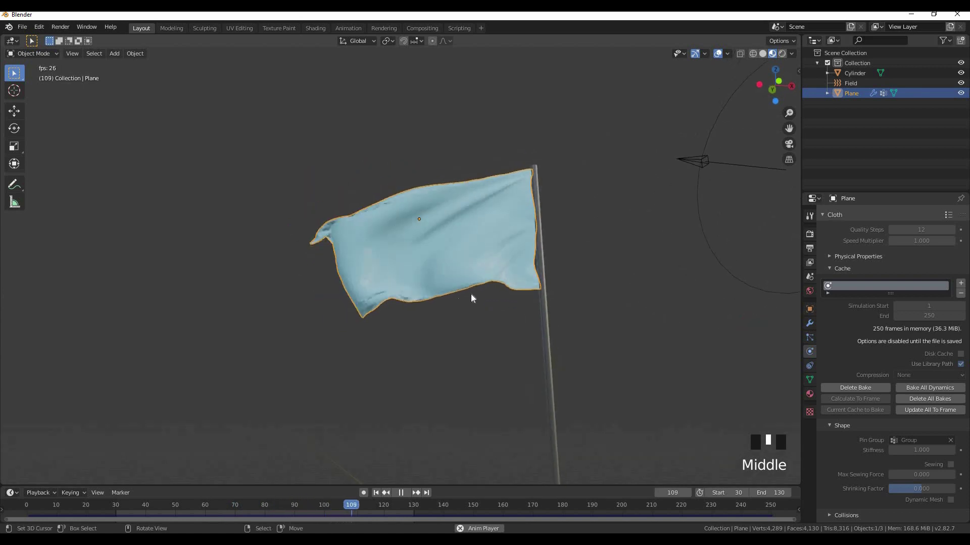